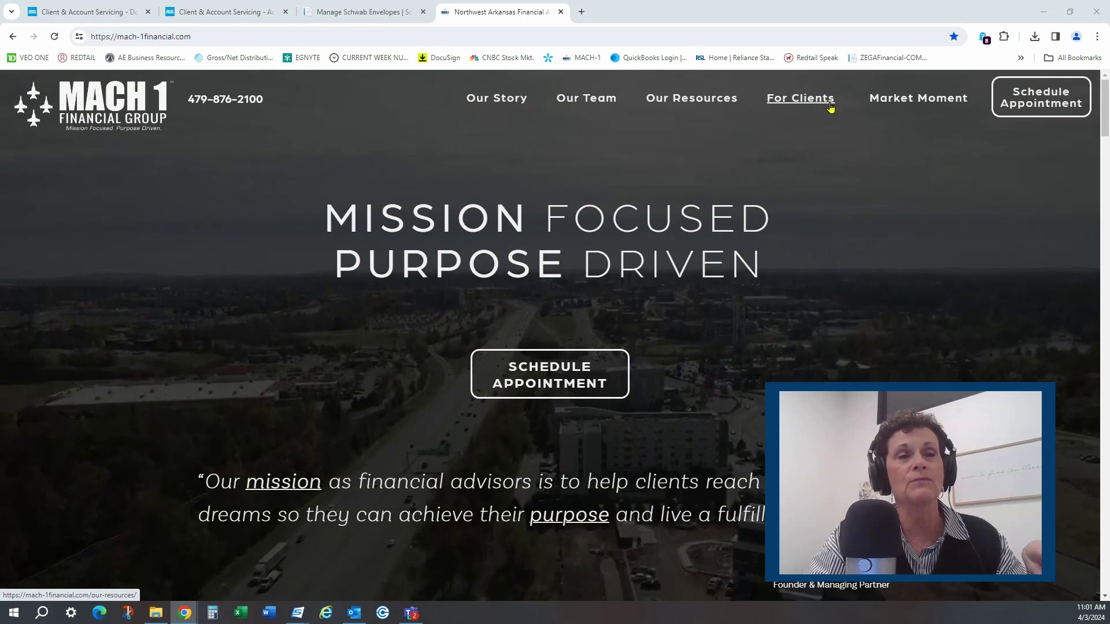
- Open the Schwab client login from the MACH-1 website's client links and log in with the login ID and account password
mouse_move(811, 104)
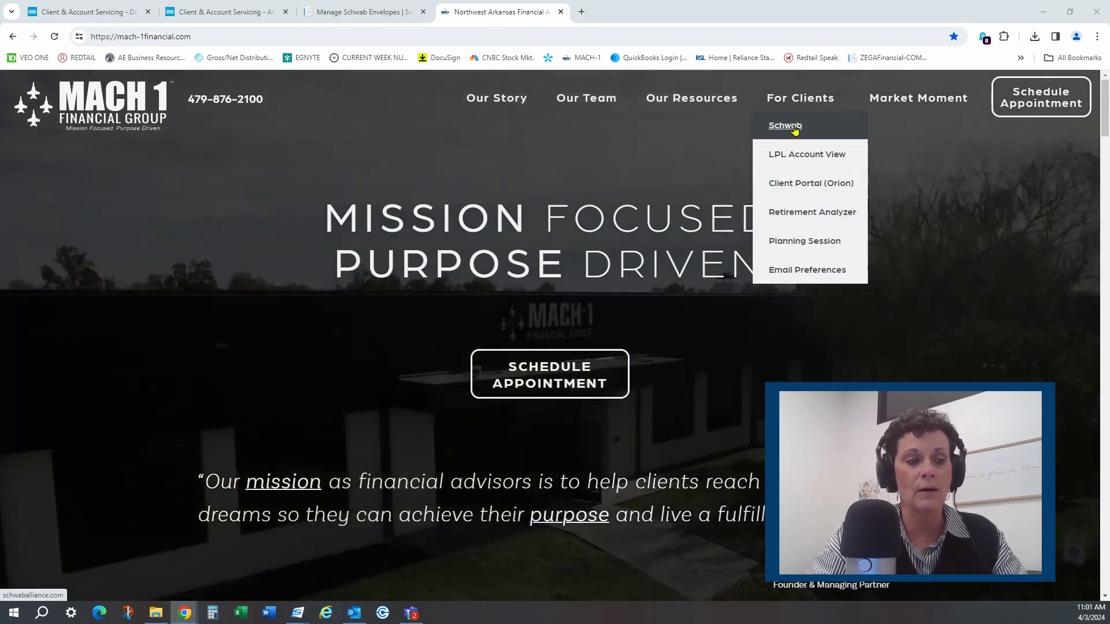
click(795, 126)
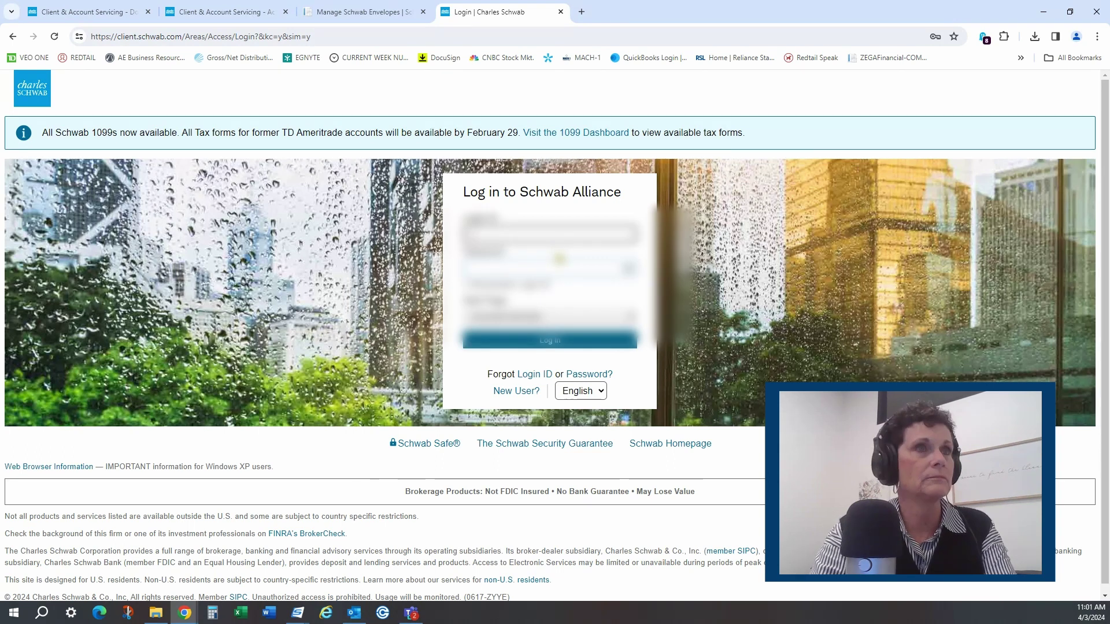
text(***)
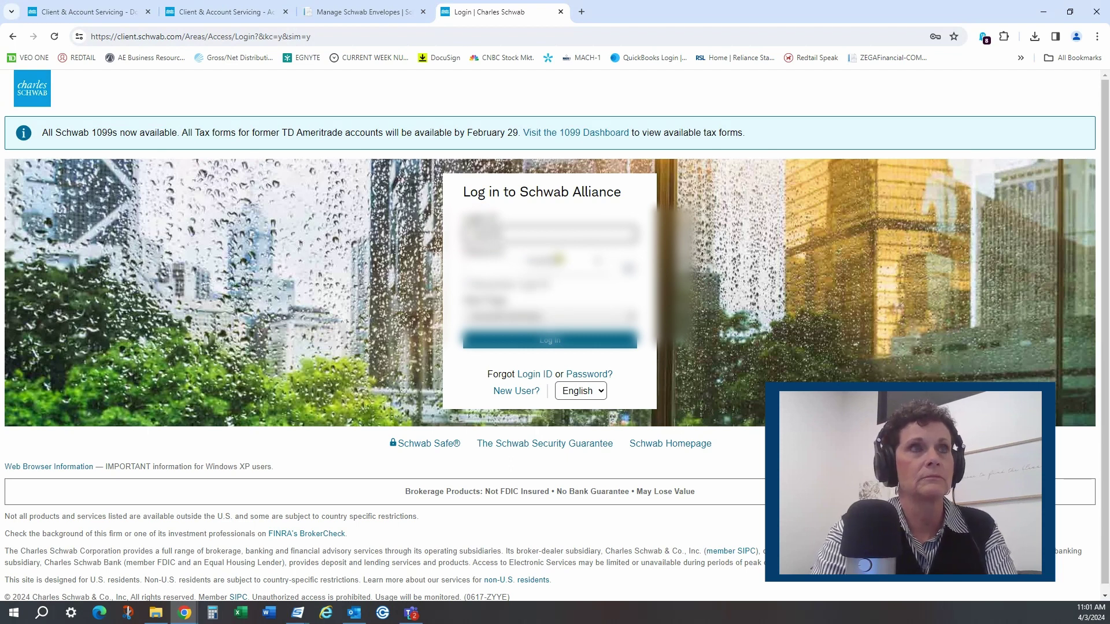
click(559, 259)
text(**)
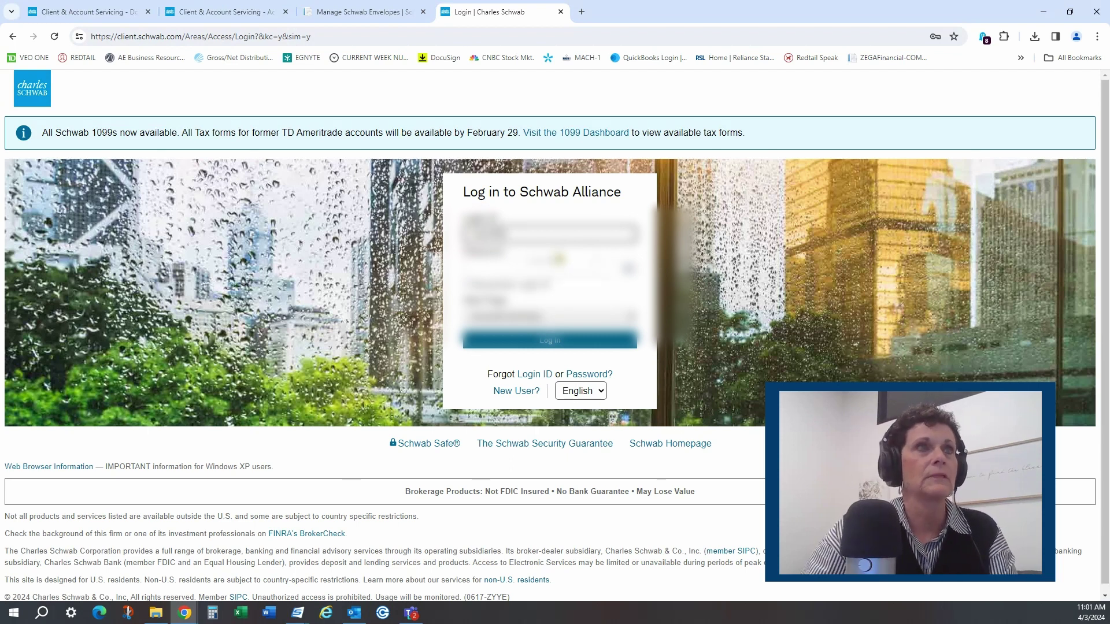
click(547, 268)
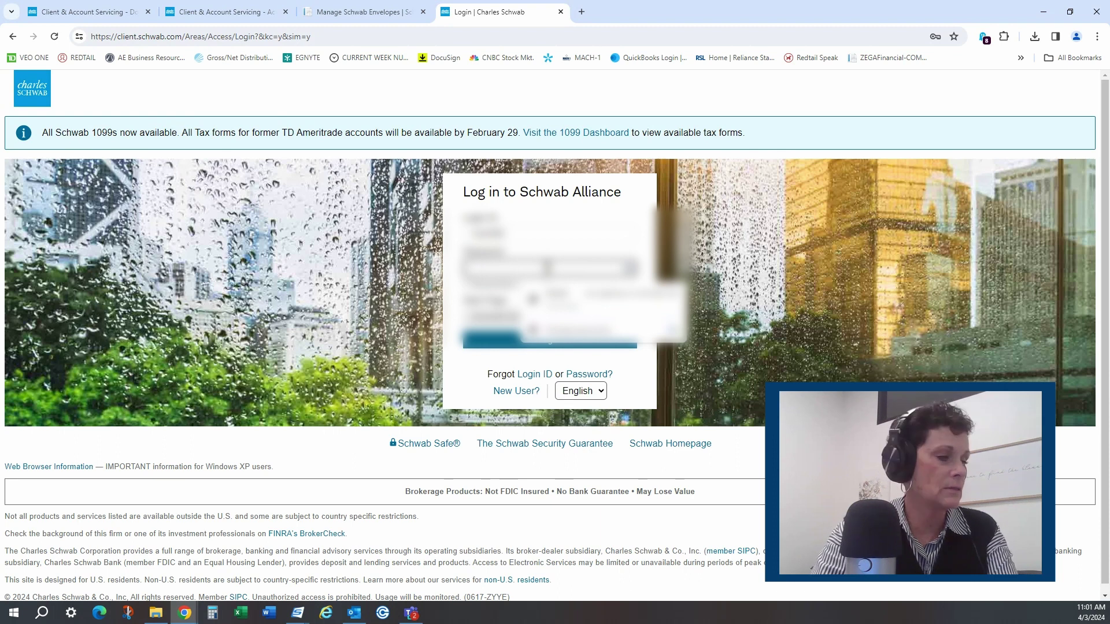
text(********)
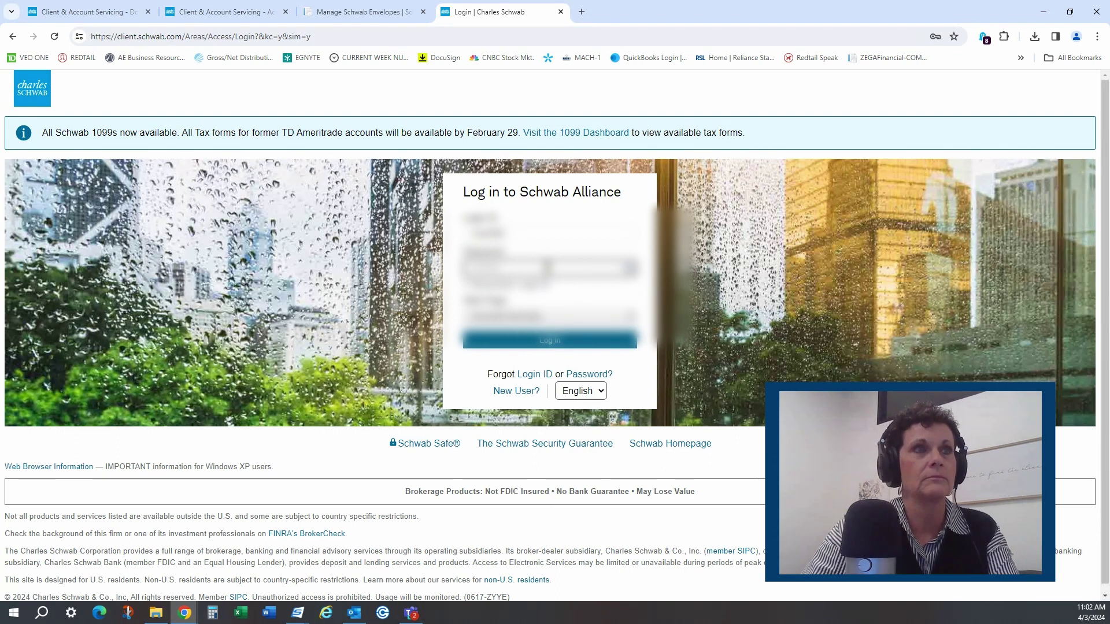
click(545, 346)
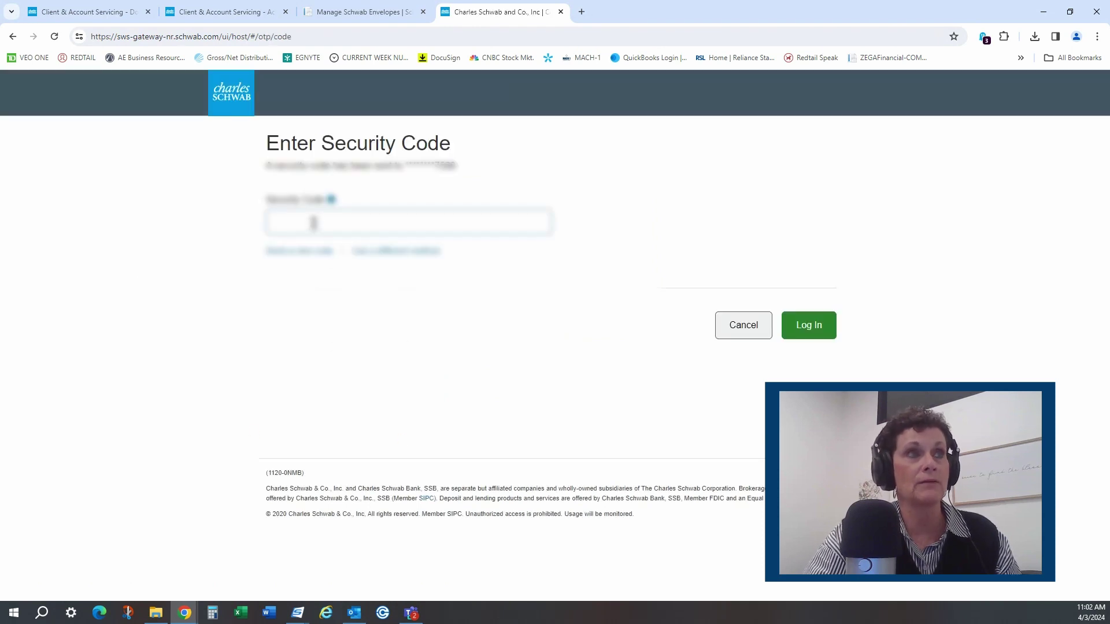
- Enter the security code and complete the Schwab Alliance login
click(314, 223)
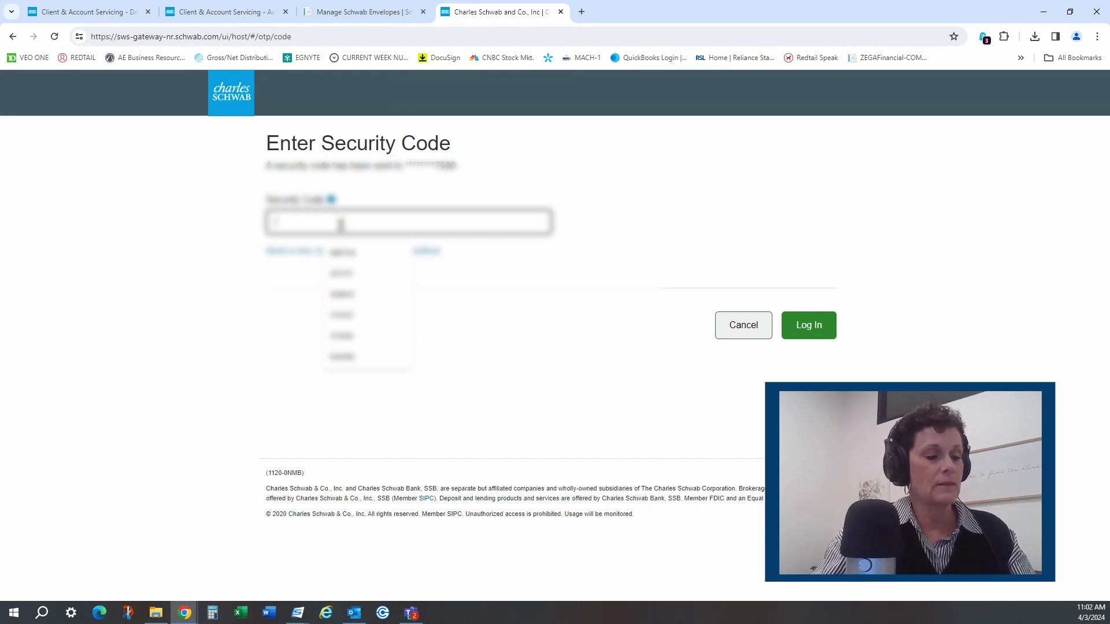
text(8)
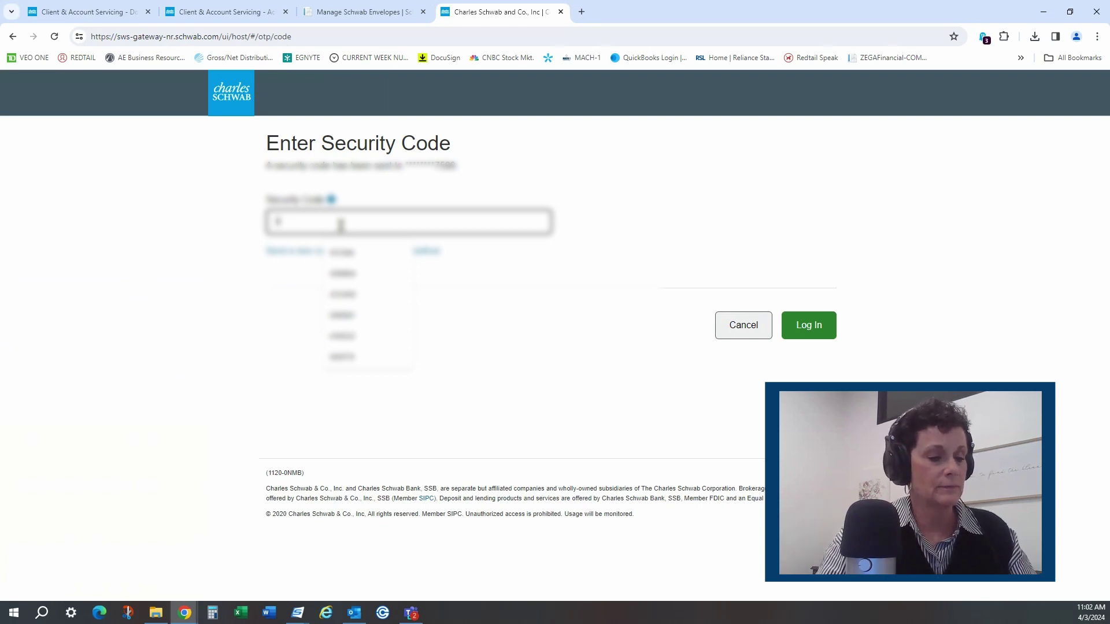
text(???)
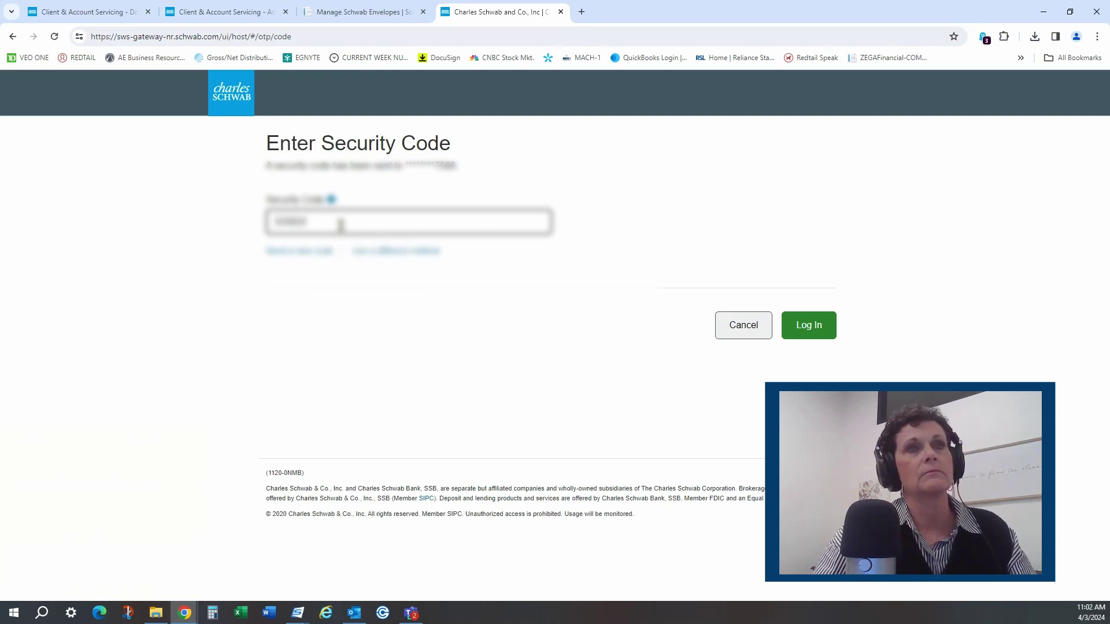
click(811, 326)
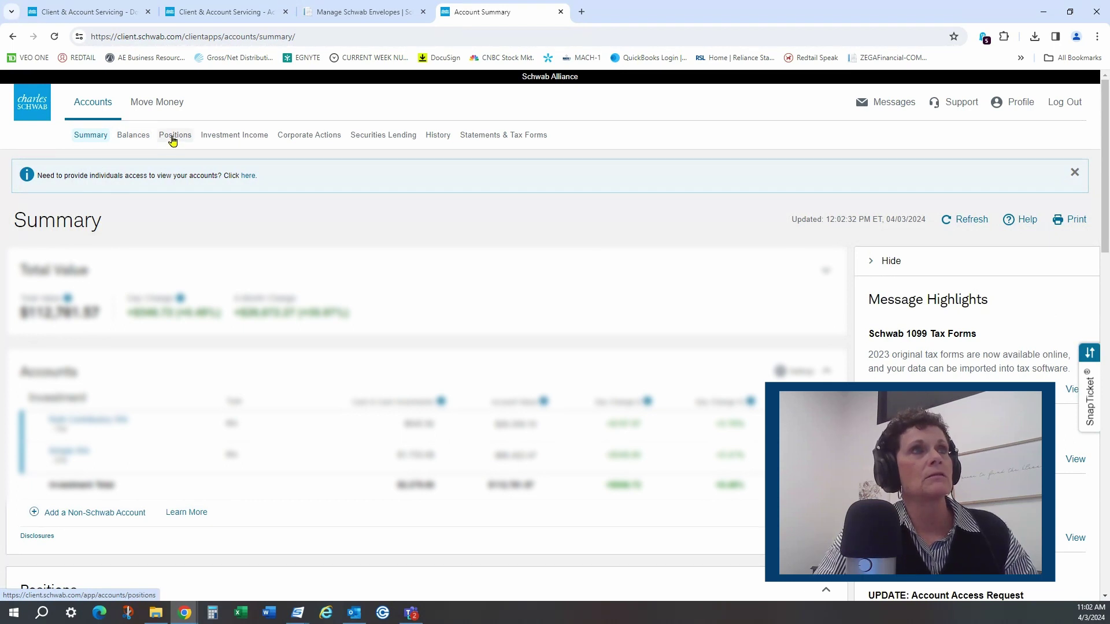
- Open Statements & Tax Forms and view the list of brokerage accounts available for selection
click(503, 137)
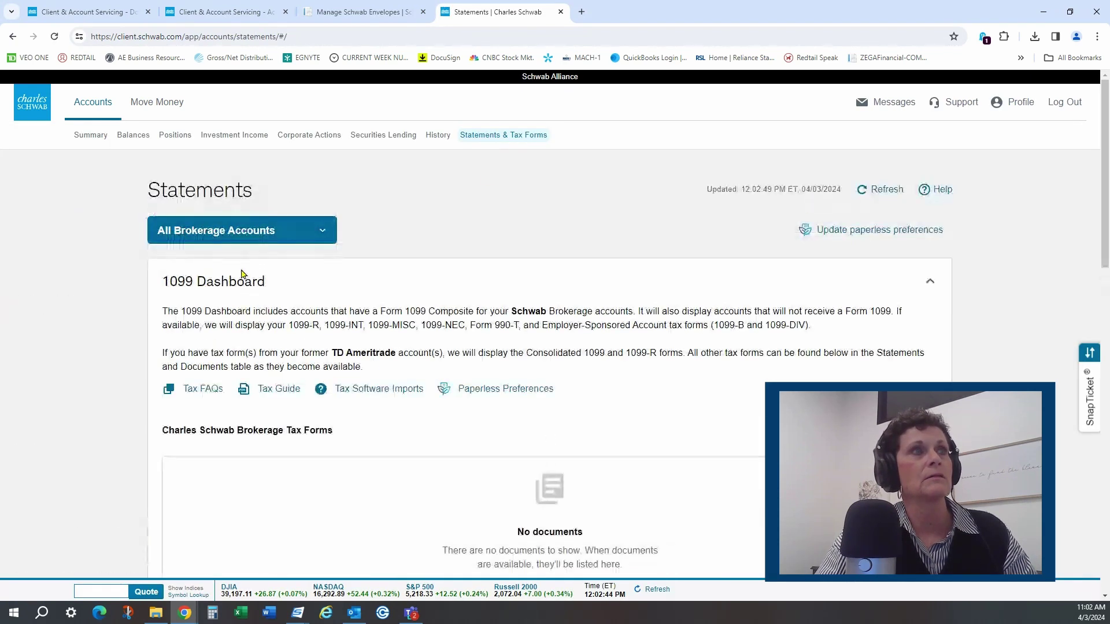
click(324, 232)
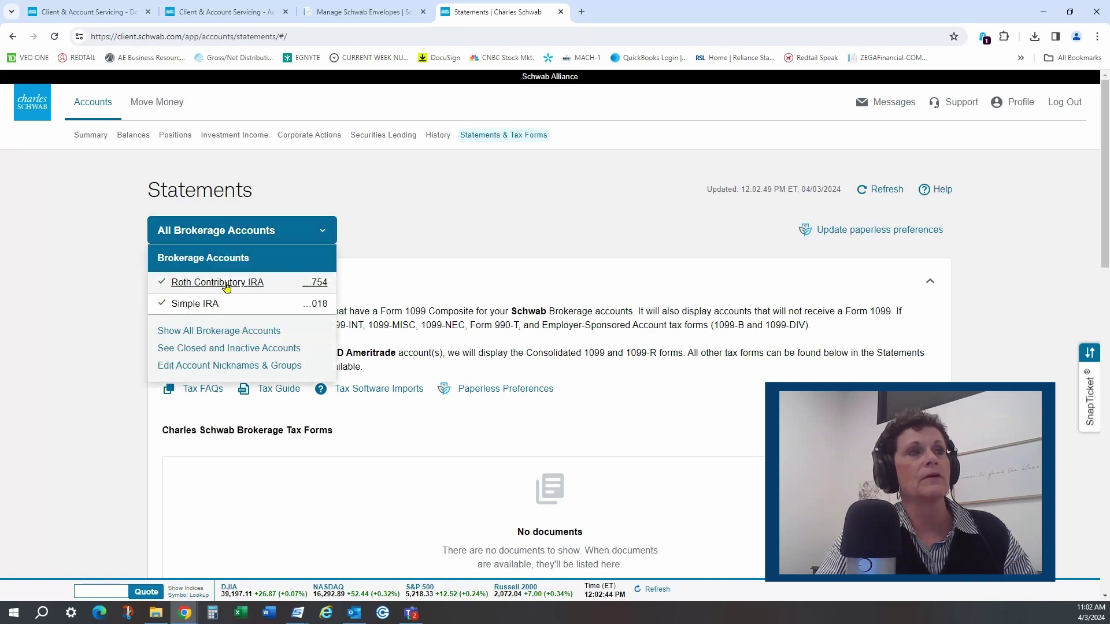
click(323, 232)
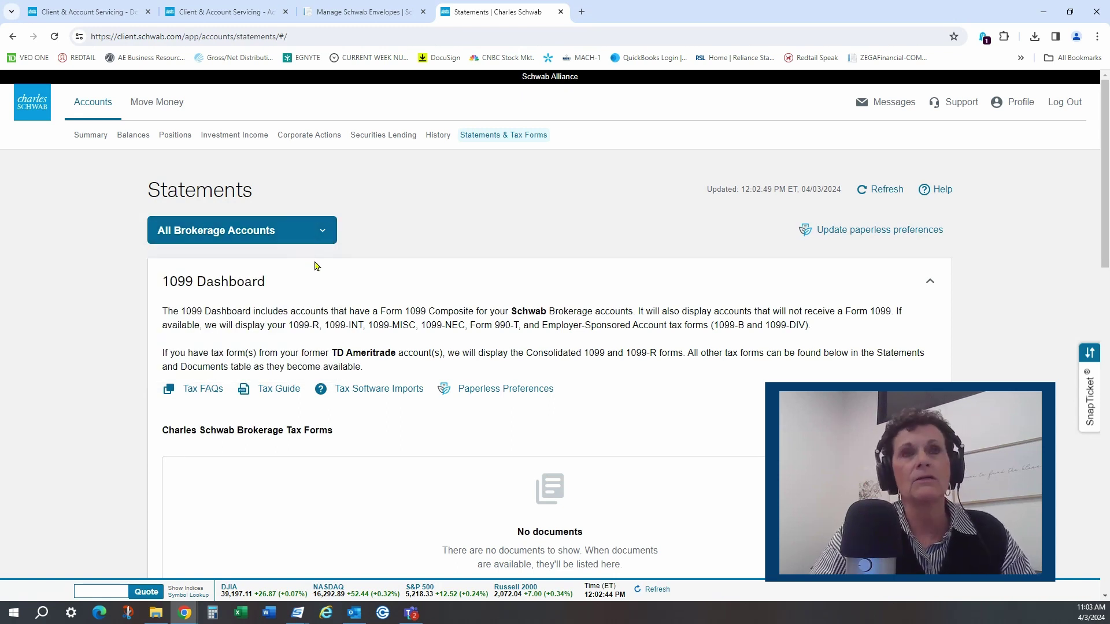
- View the profile's Contact Information page and review the Beneficiaries page, including the option to edit an account
click(1022, 105)
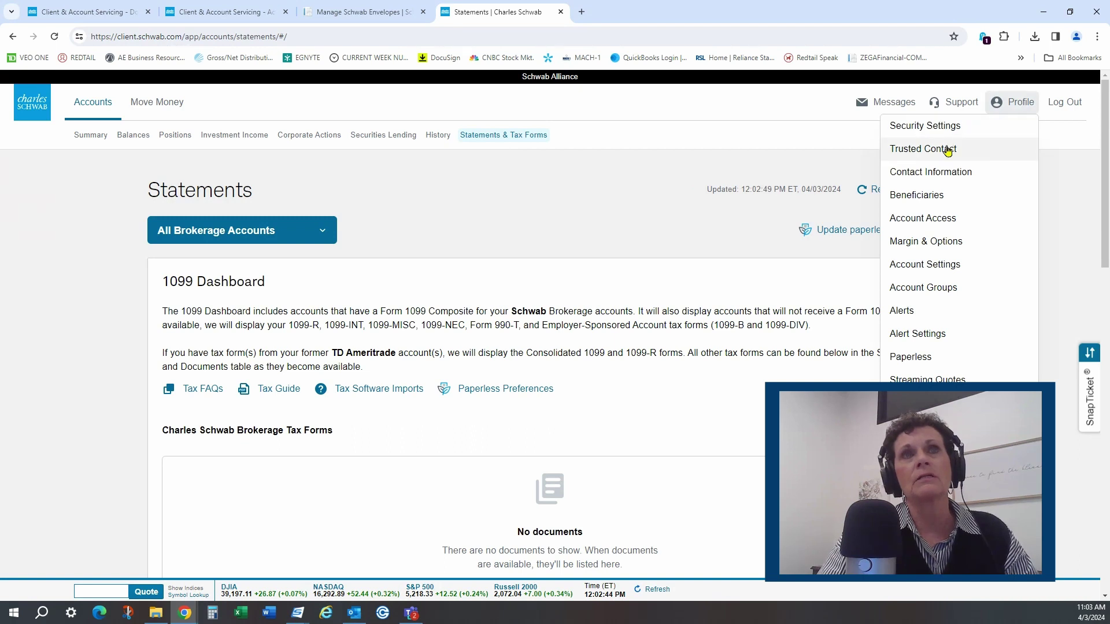
click(926, 175)
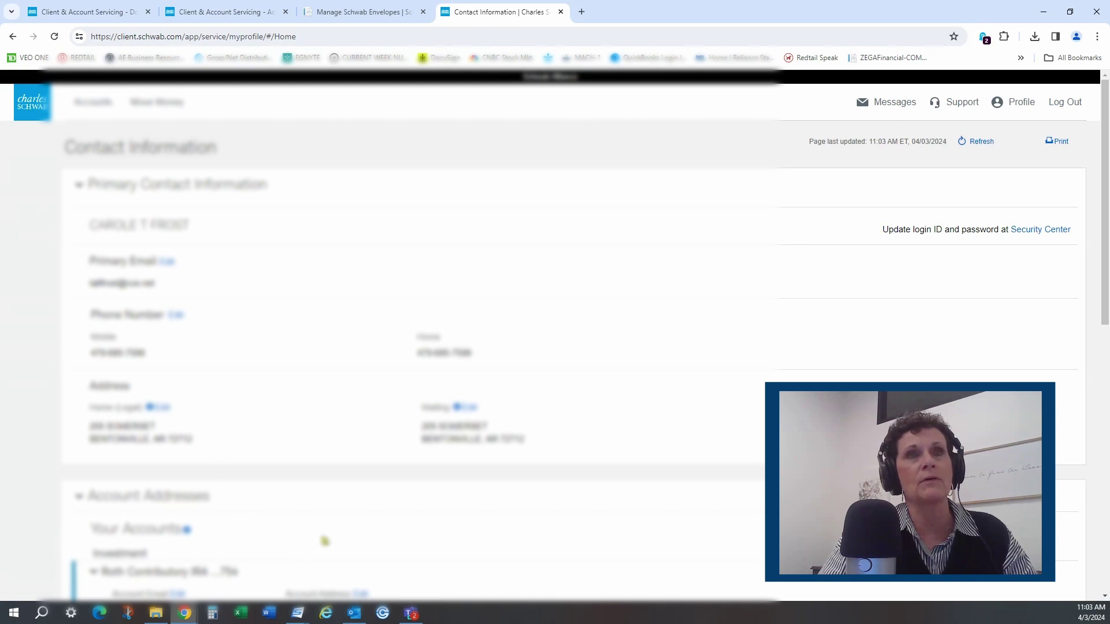
click(1021, 103)
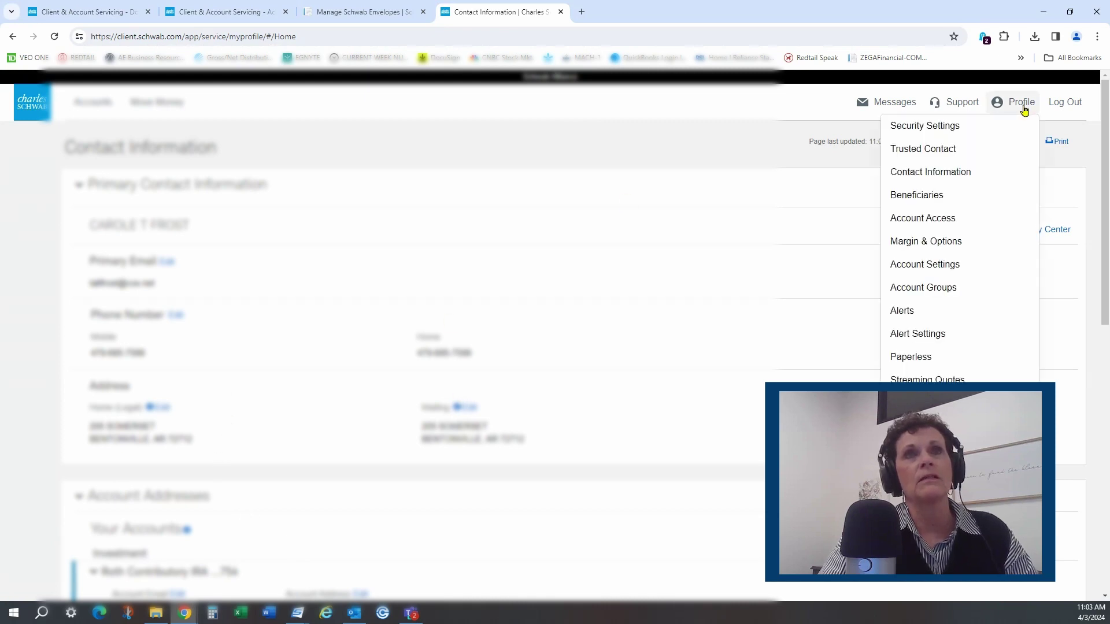
click(902, 196)
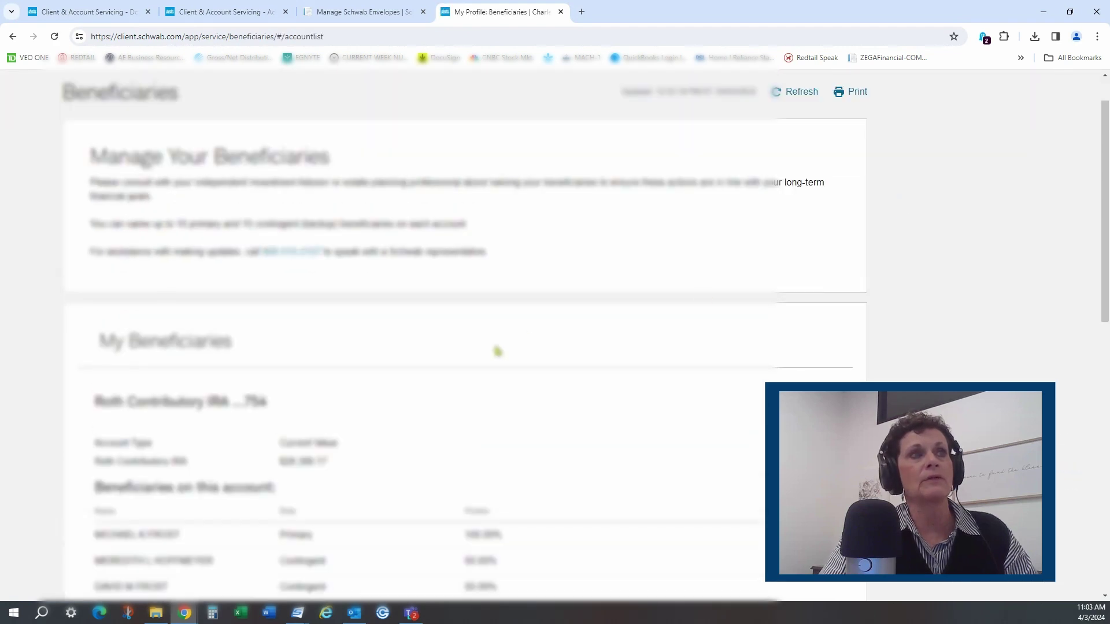
scroll(503, 356, down, 2)
scroll(503, 357, down, 5)
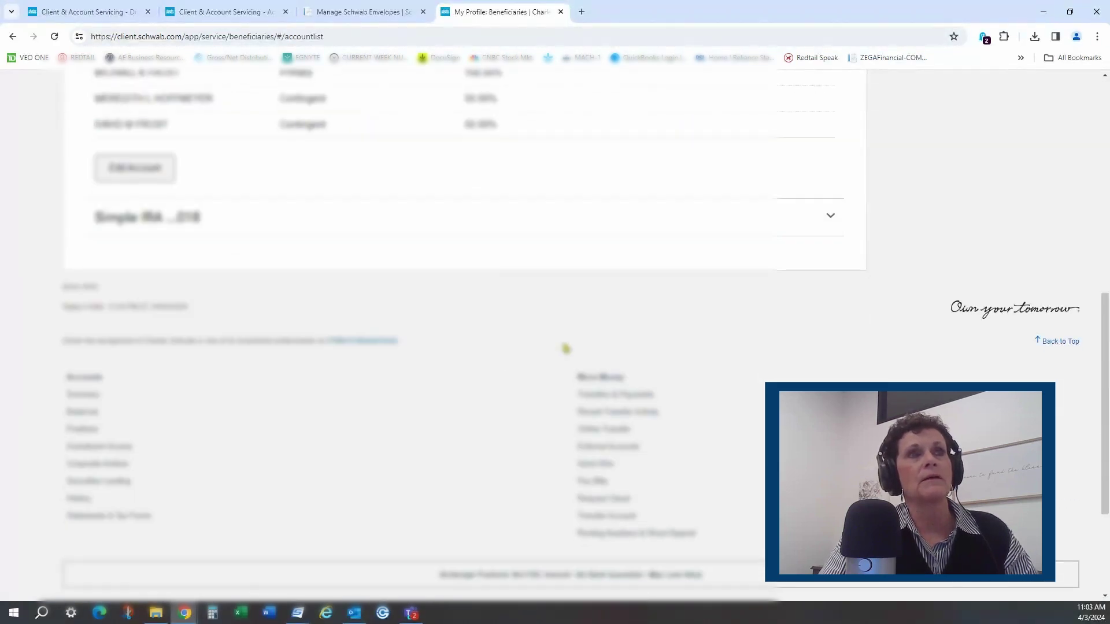
scroll(777, 321, up, 5)
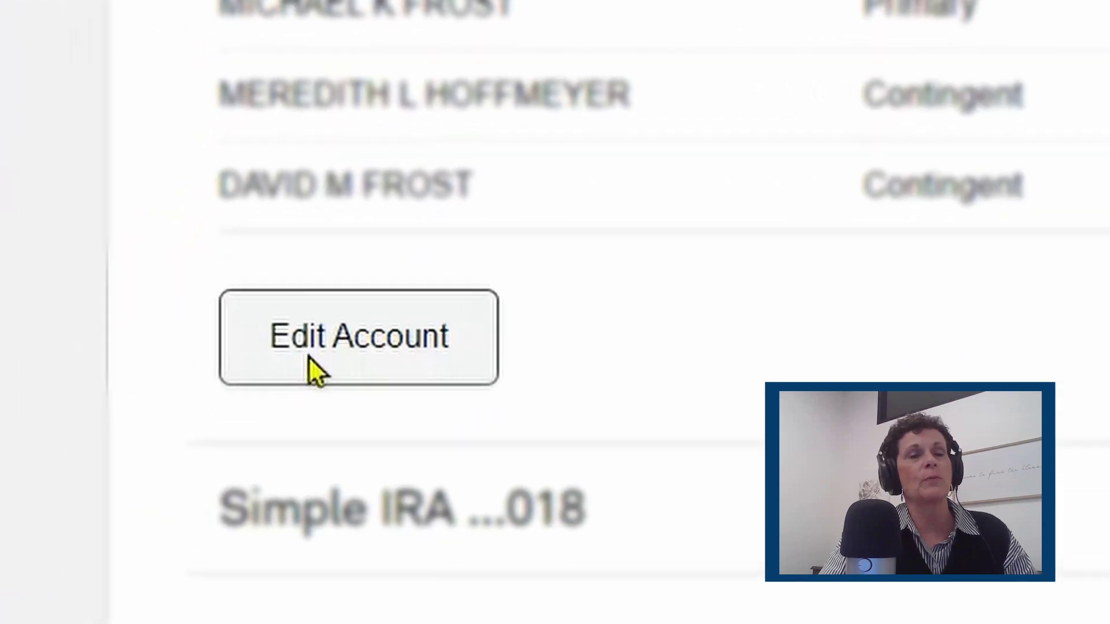
scroll(832, 297, up, 3)
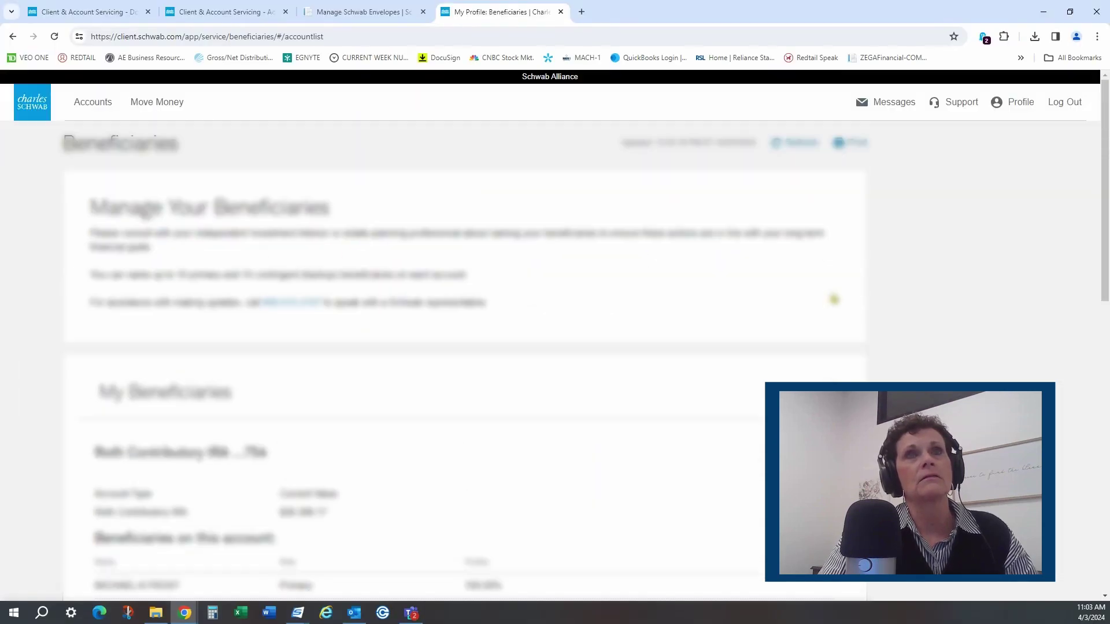
- Review the Paperless delivery preferences in the profile and open Security Settings
click(1016, 108)
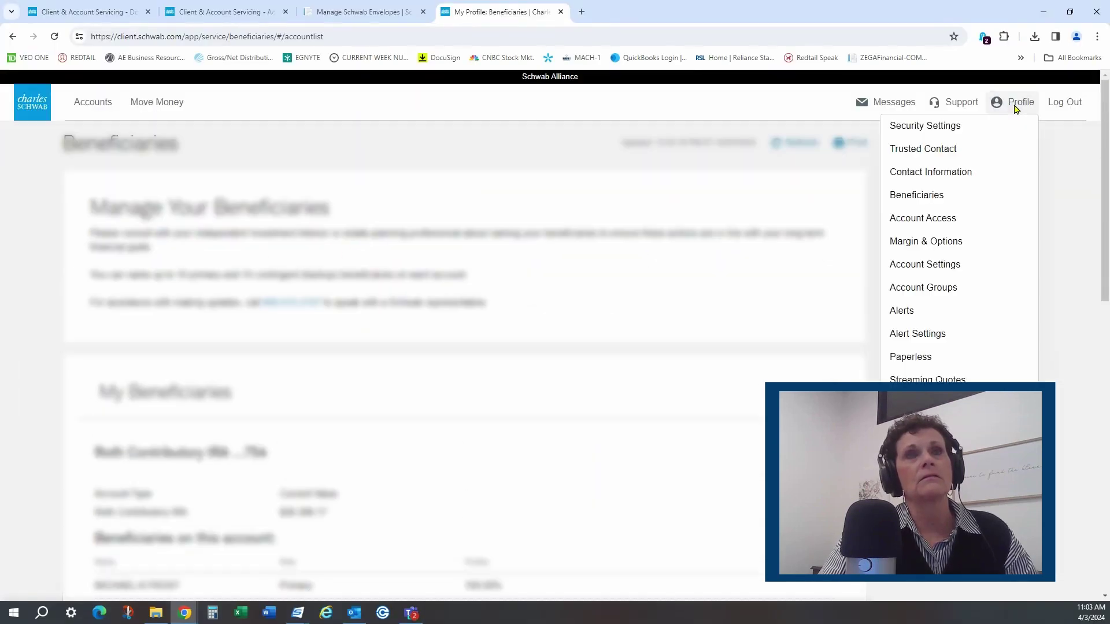
click(922, 362)
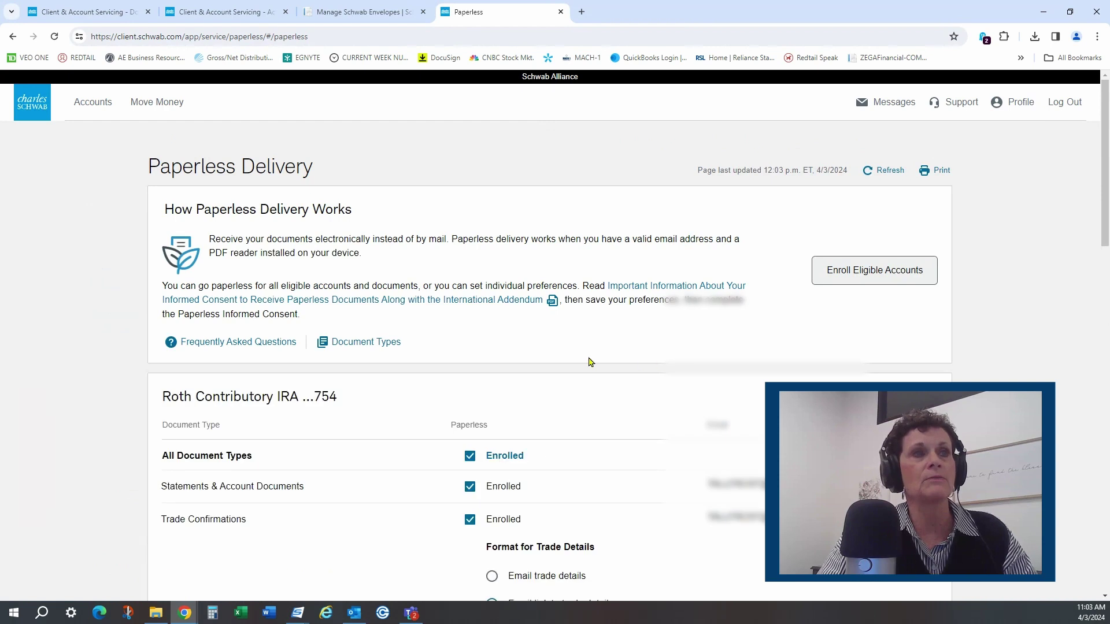
scroll(613, 441, down, 3)
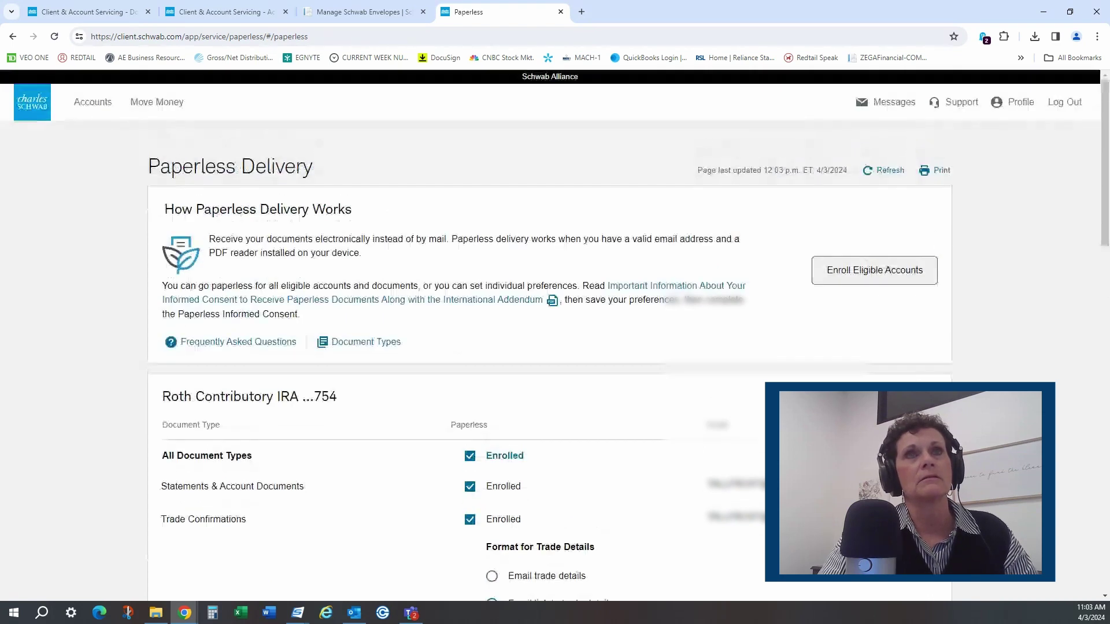
scroll(916, 334, up, 3)
click(1017, 104)
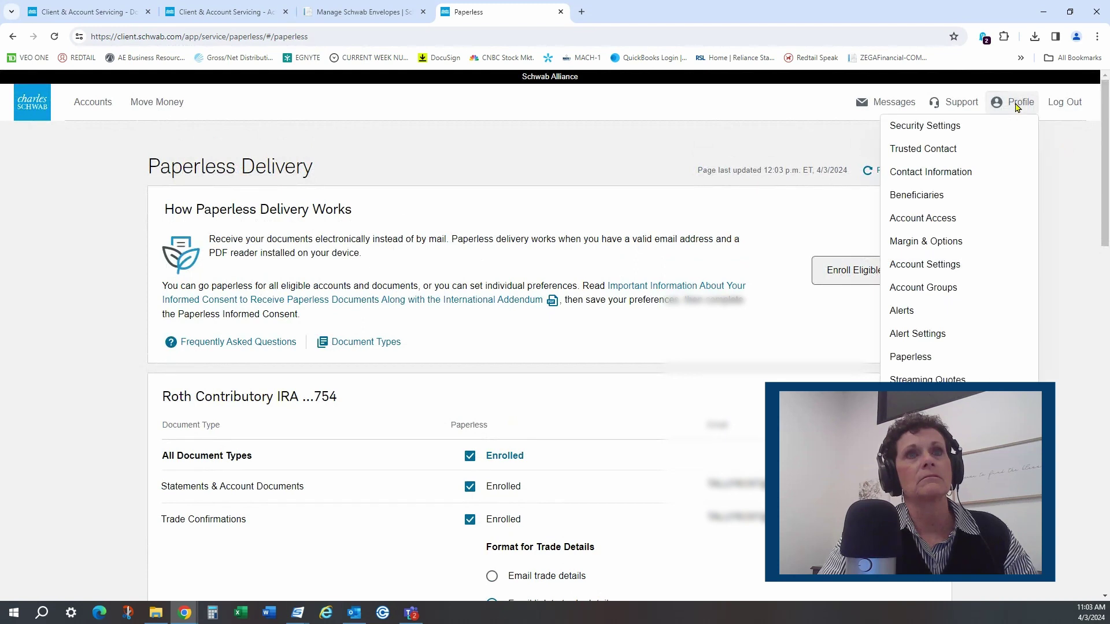
click(913, 134)
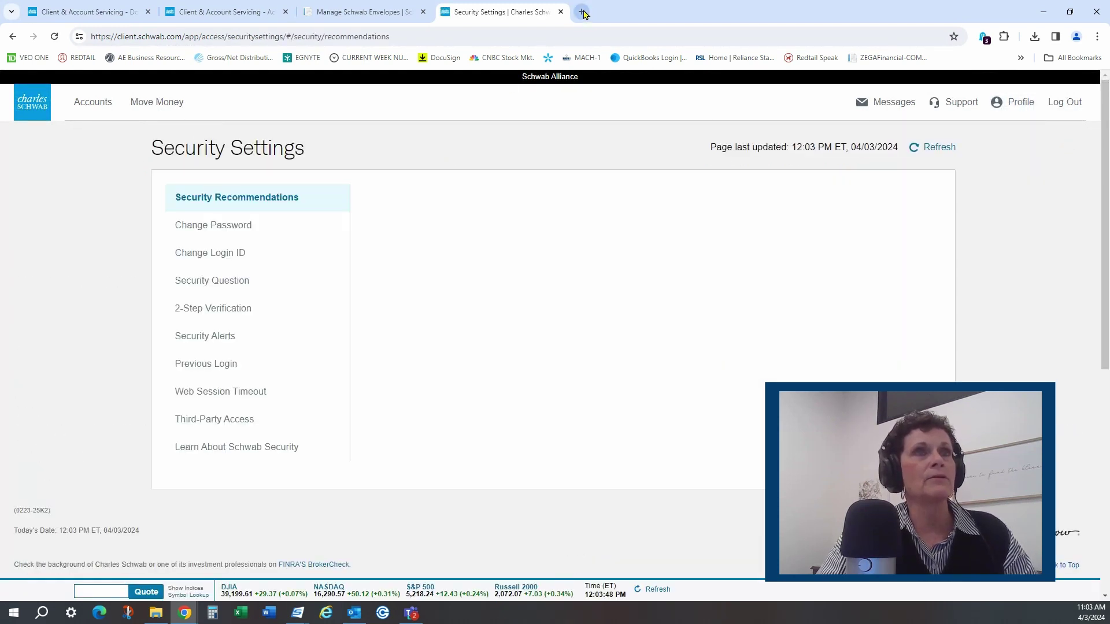
- In a new browser tab, open the Schwab login from the MACH-1 website and start the new-user registration up to Account Information
click(582, 12)
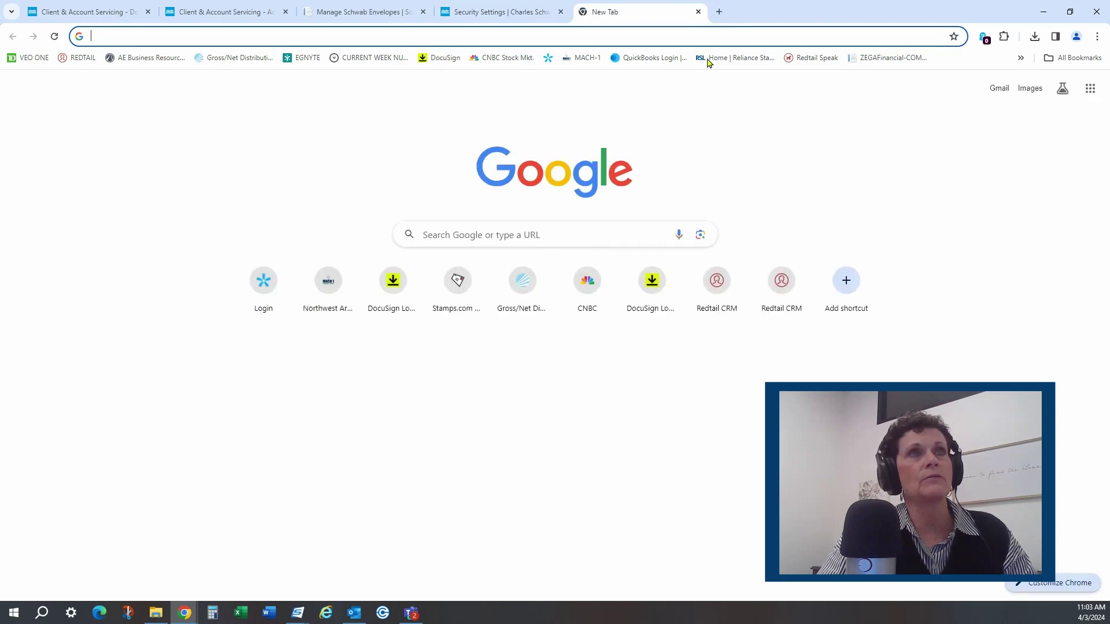
click(586, 58)
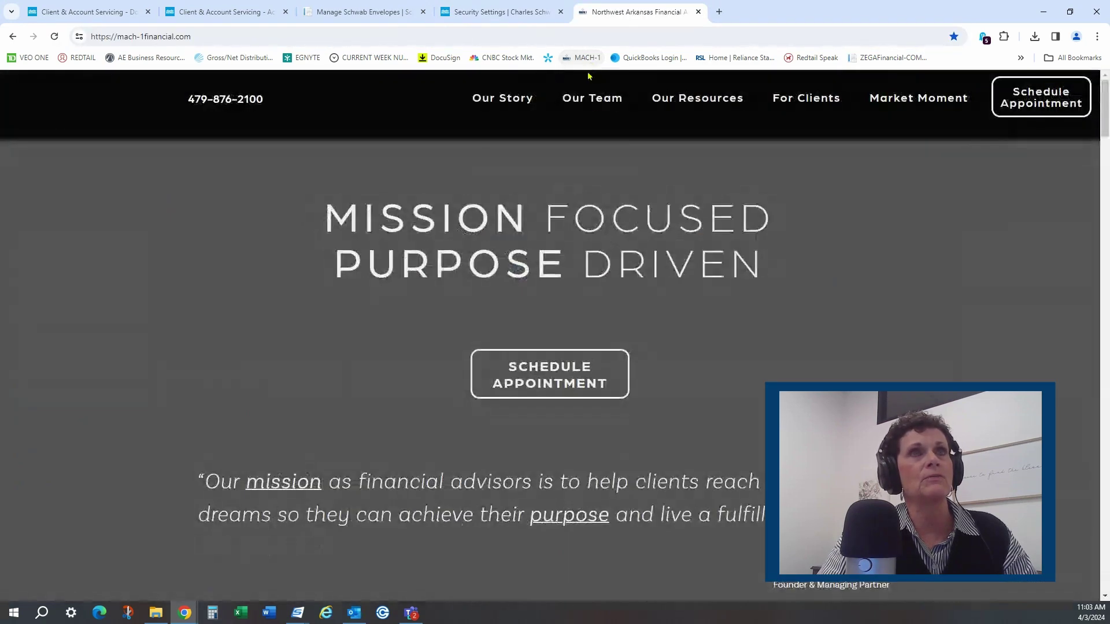
mouse_move(771, 103)
click(786, 124)
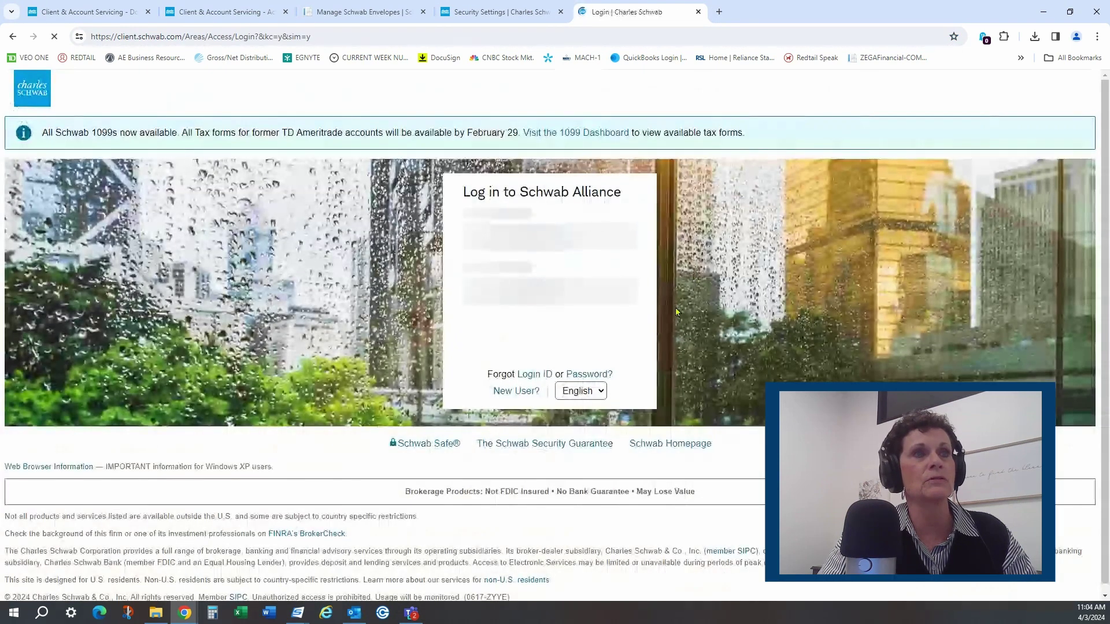
click(516, 391)
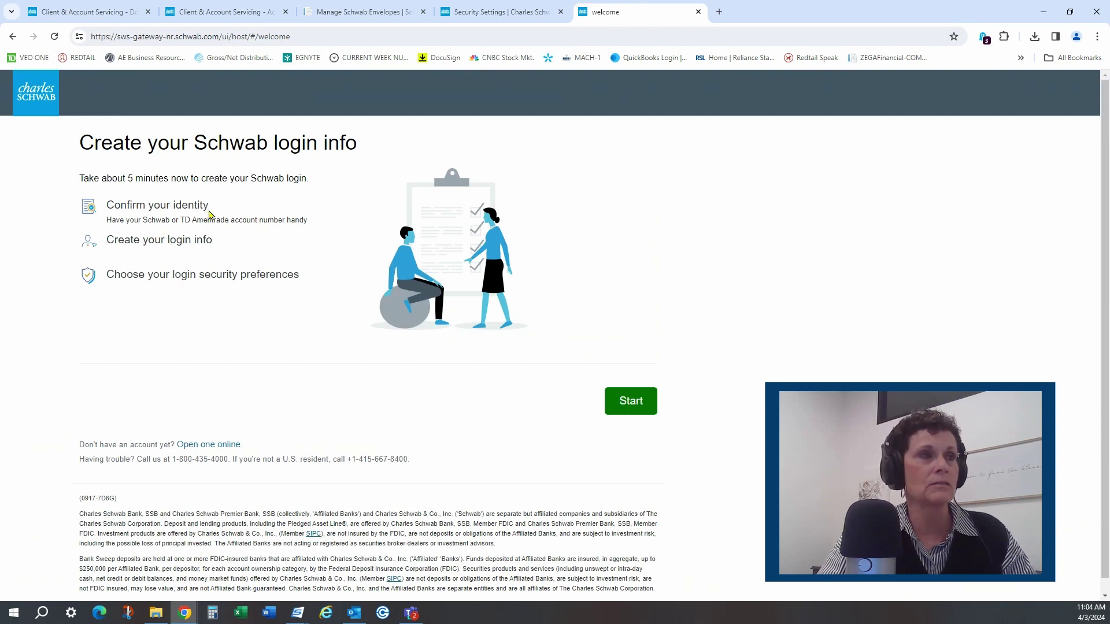
click(631, 401)
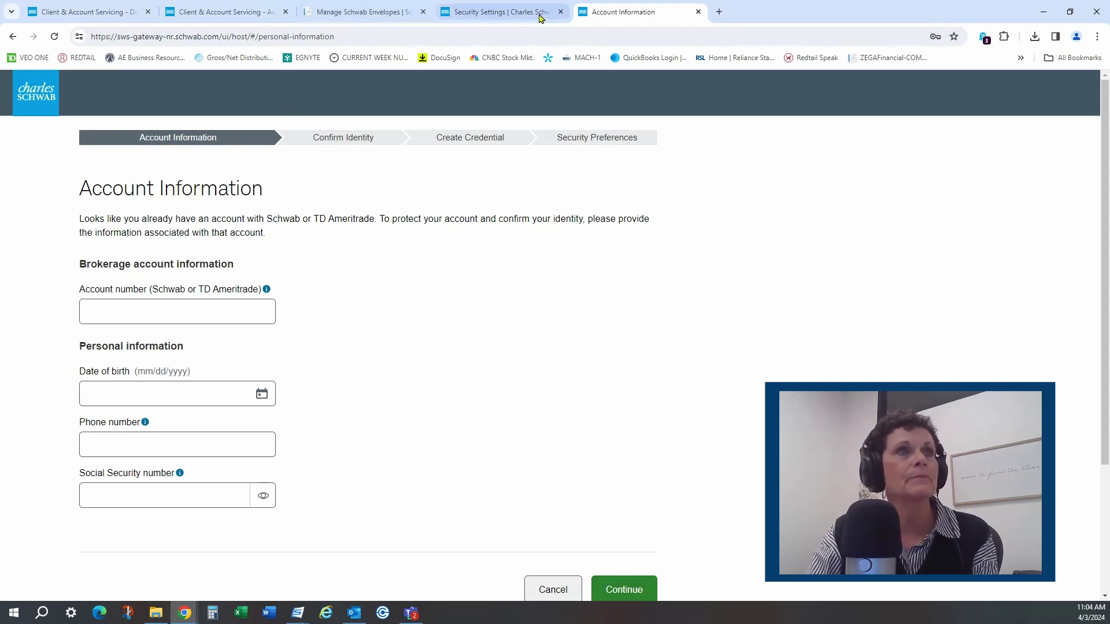
- Return to the Schwab session open on Security Settings and try to open the account Summary page
click(500, 12)
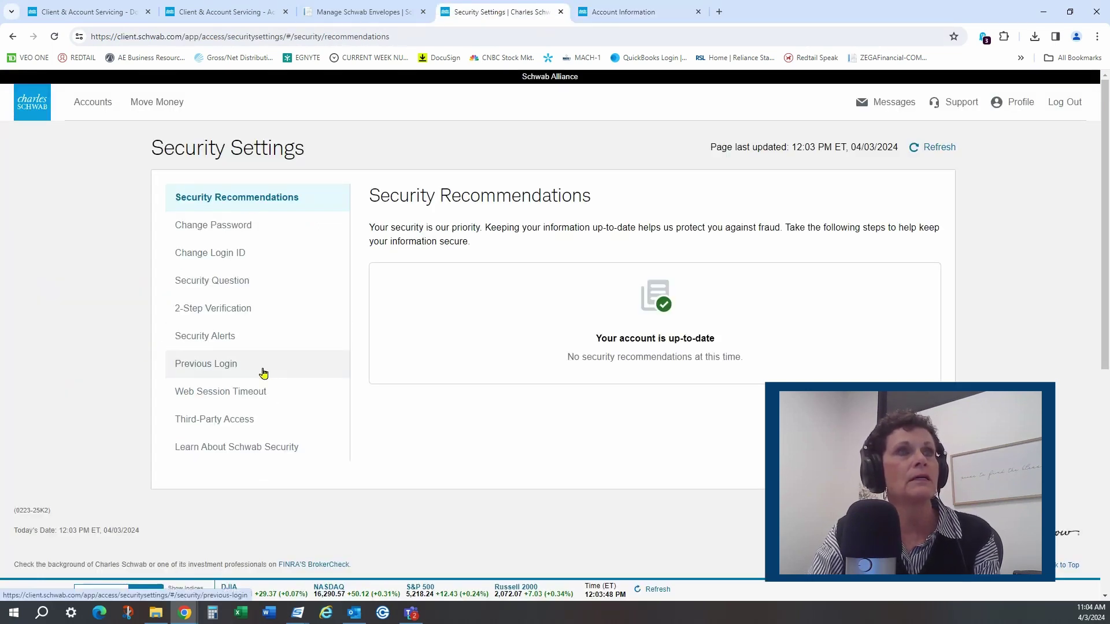
mouse_move(85, 111)
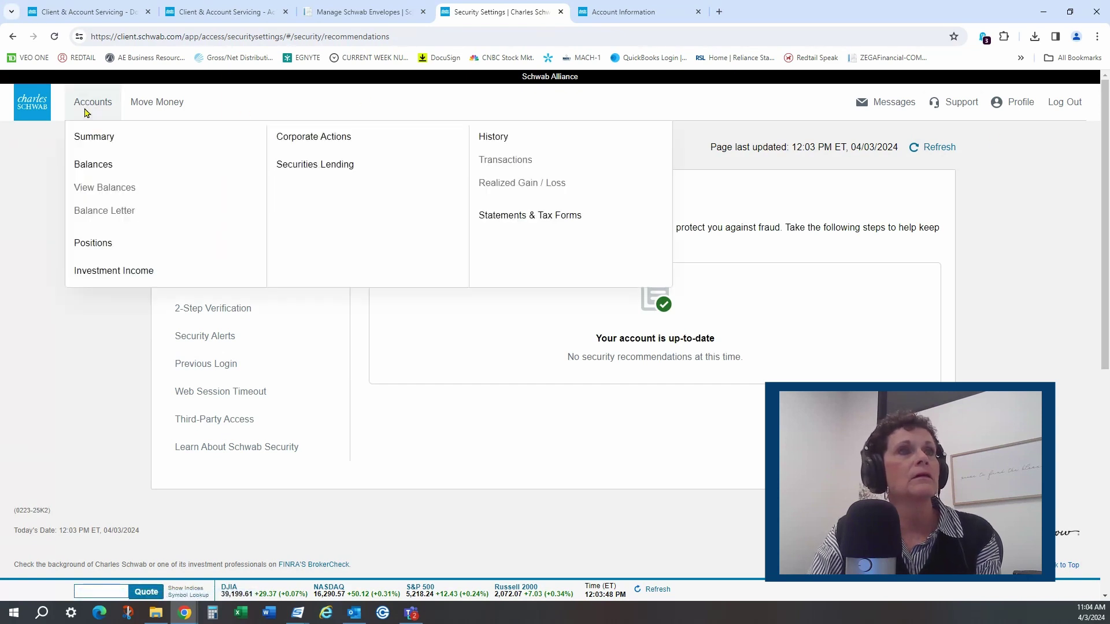
click(117, 139)
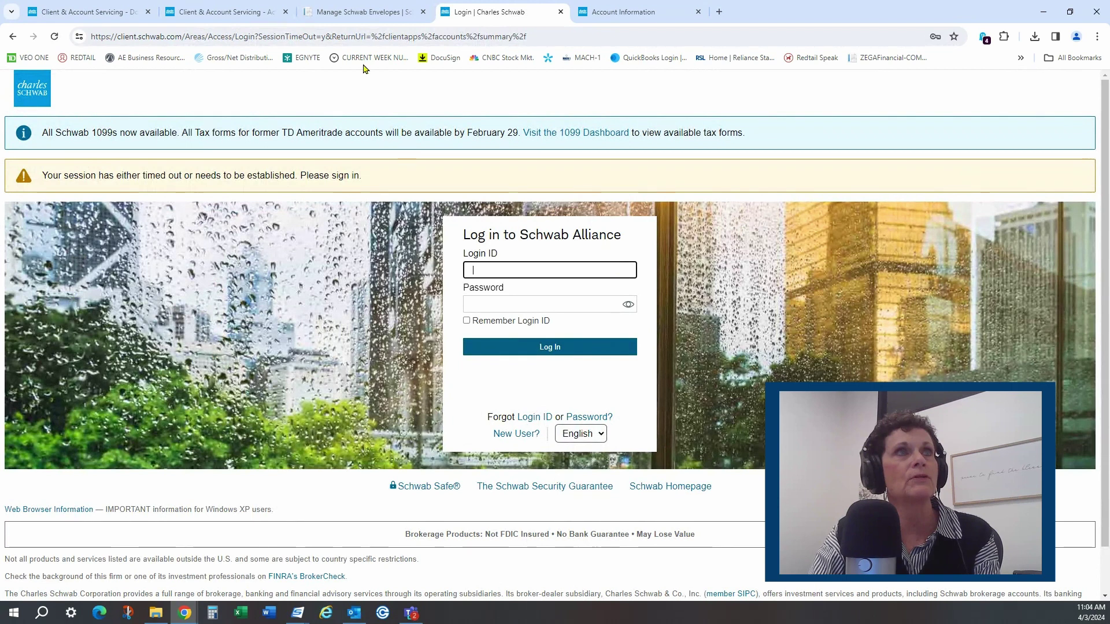
click(344, 9)
click(486, 11)
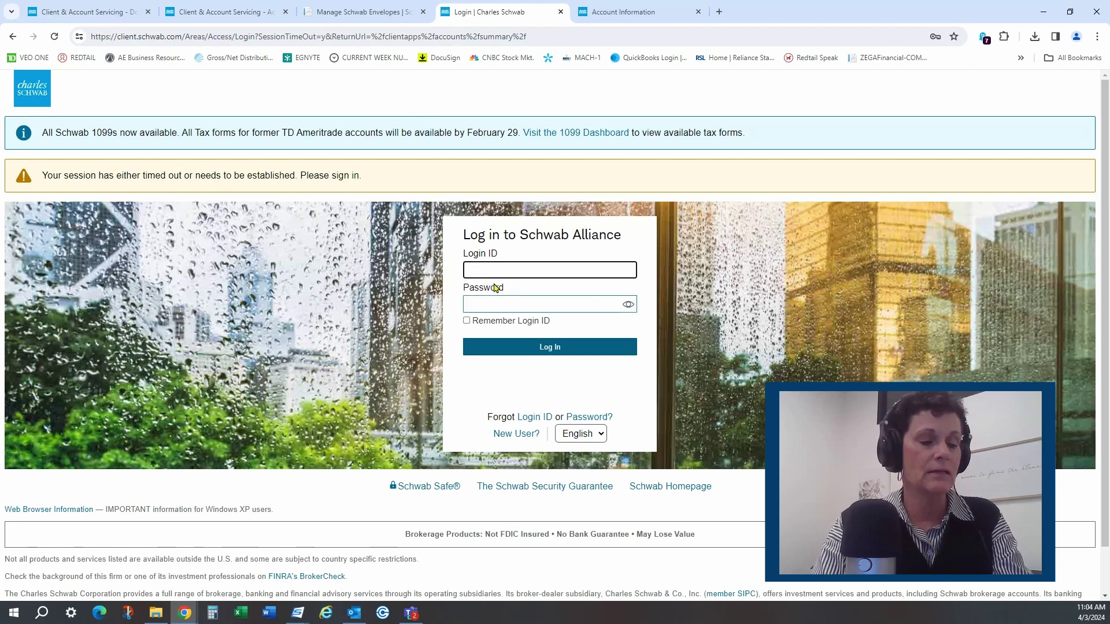
- Log in to Schwab Alliance again with the client's login ID and account password
text(fre)
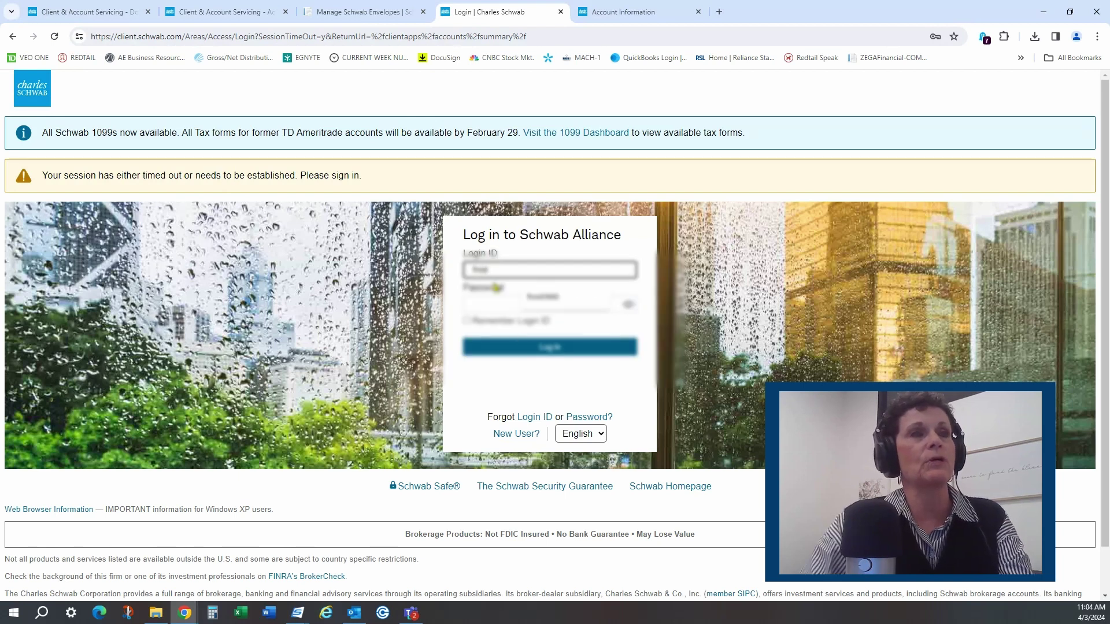
click(496, 289)
click(480, 303)
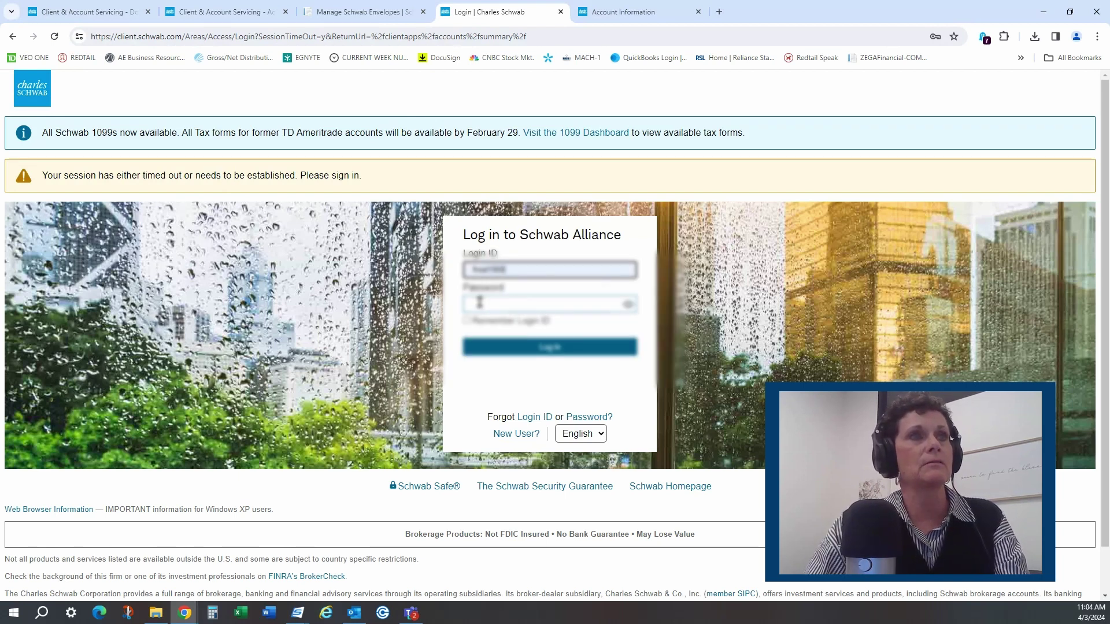
text(••••)
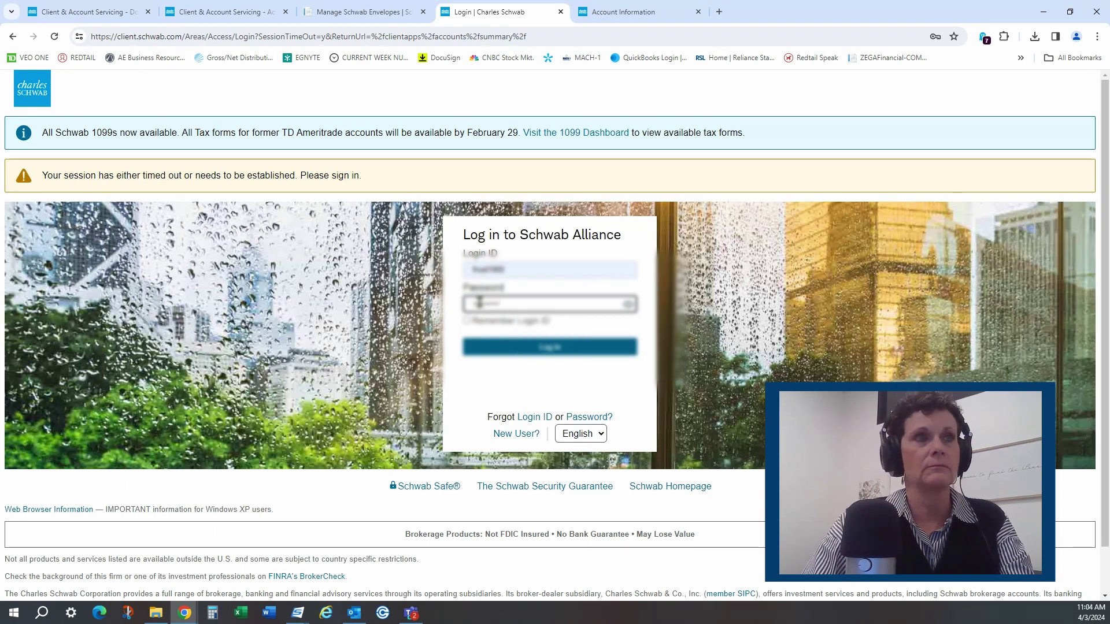
click(561, 348)
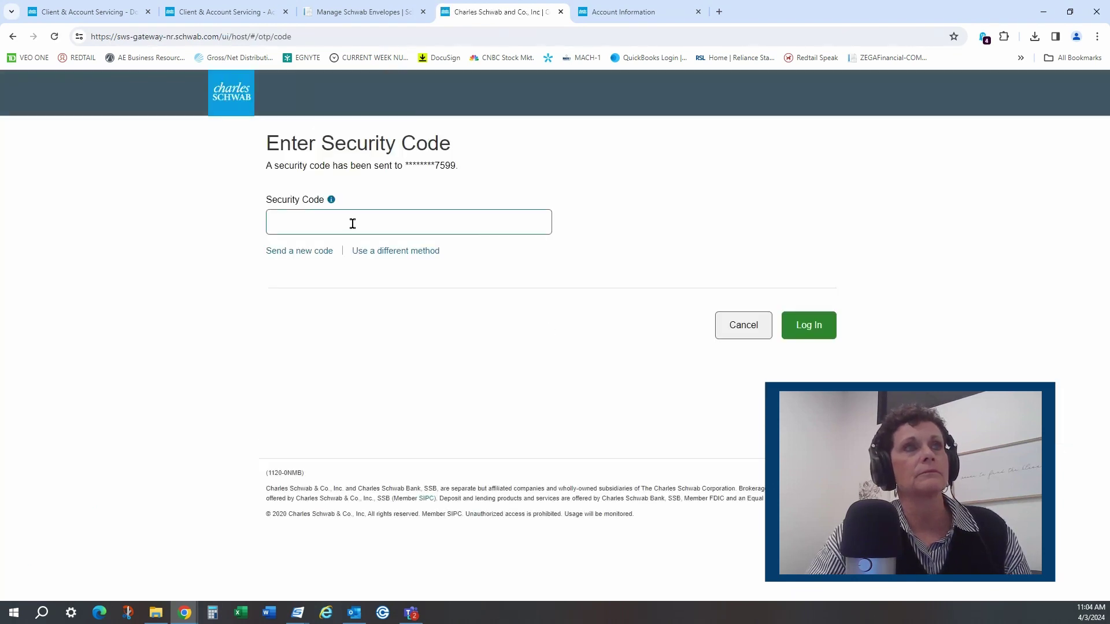
- Enter the security code sent for verification and complete the login to the account Summary
click(353, 224)
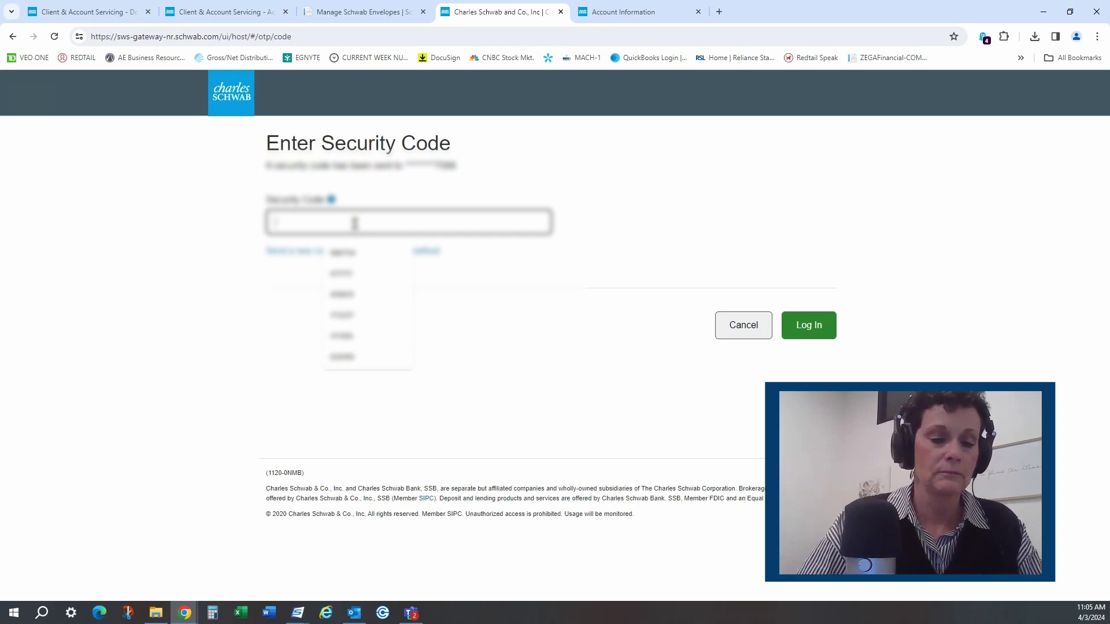
text(**)
key(BackSpace)
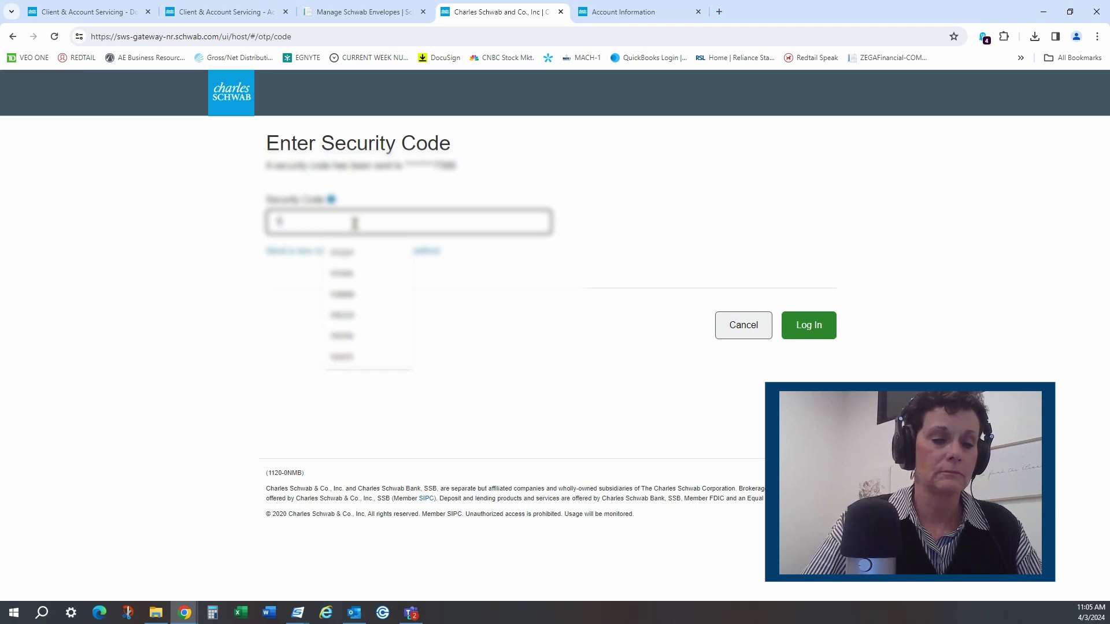
text(****)
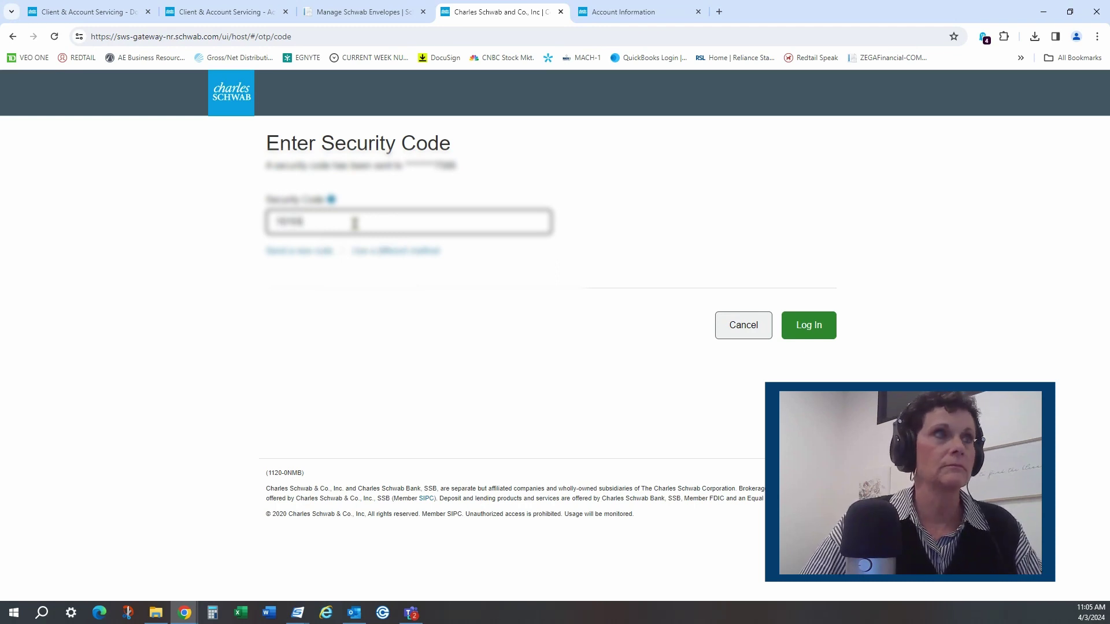
click(820, 333)
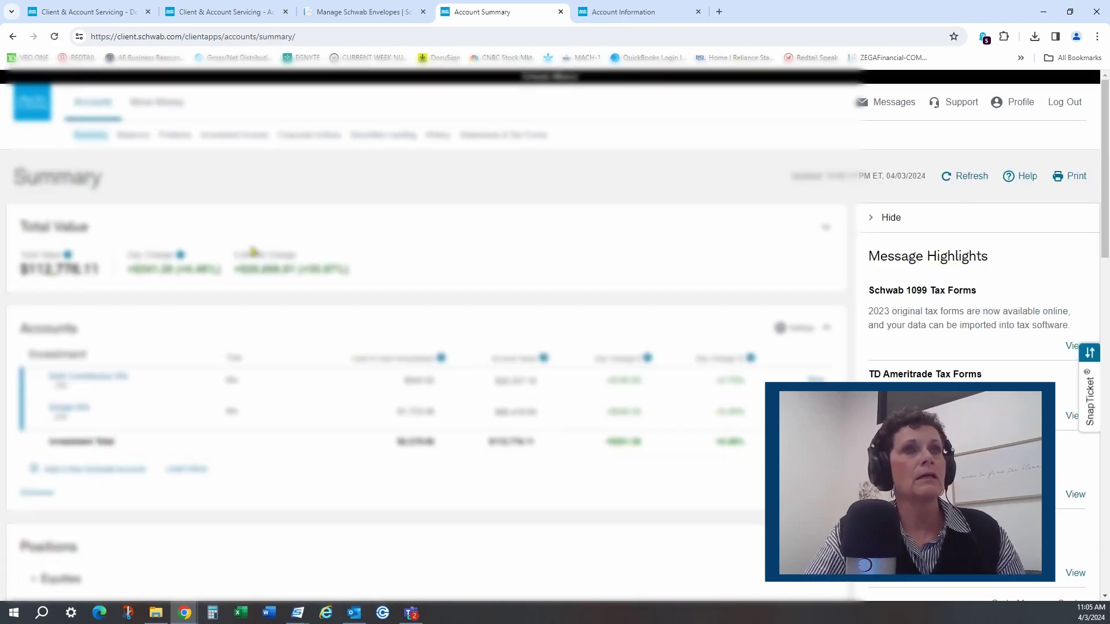
- Open Add View-Only Access from the Summary page's Quick Links and start giving account access
scroll(254, 251, down, 3)
scroll(380, 206, down, 9)
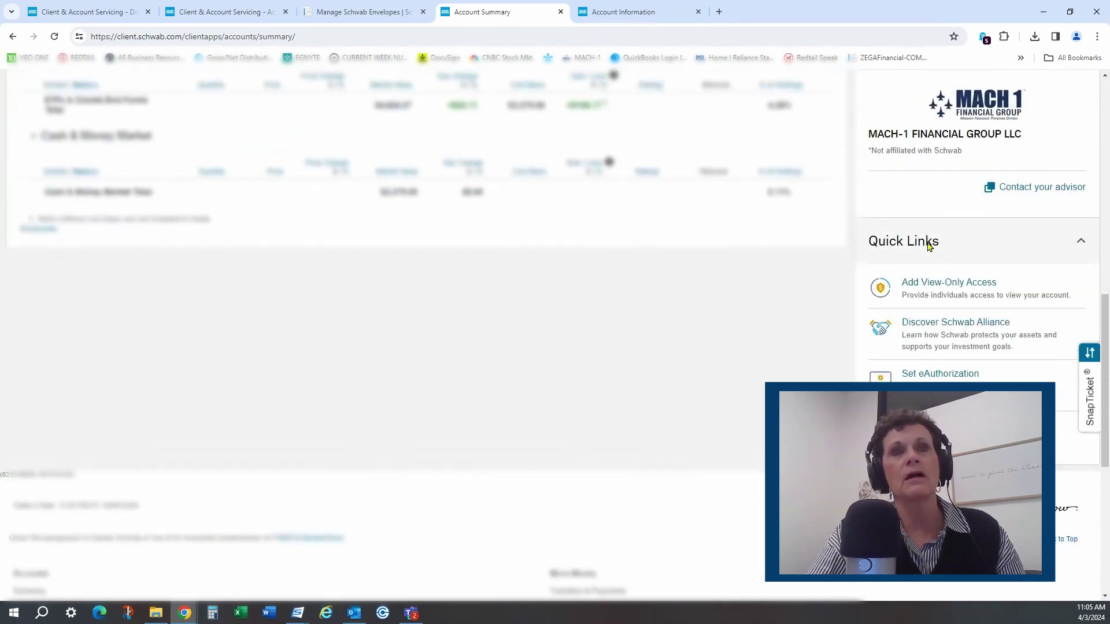
click(951, 284)
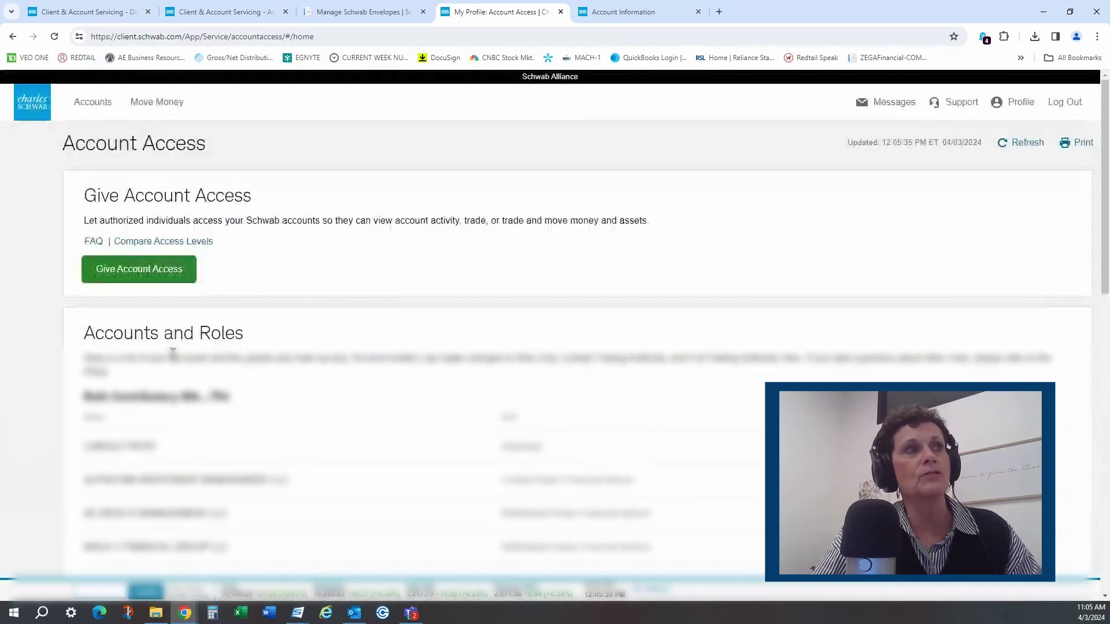
click(138, 270)
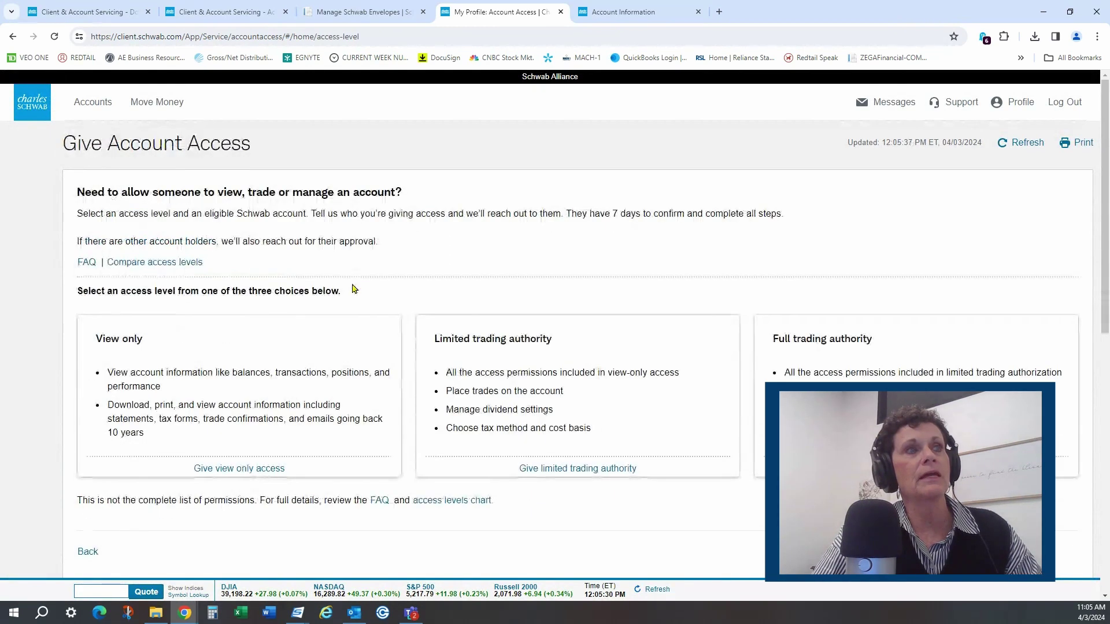
- Choose view only access and continue with the preselected Roth Contributory IRA to the form for the authorized person's details
click(230, 471)
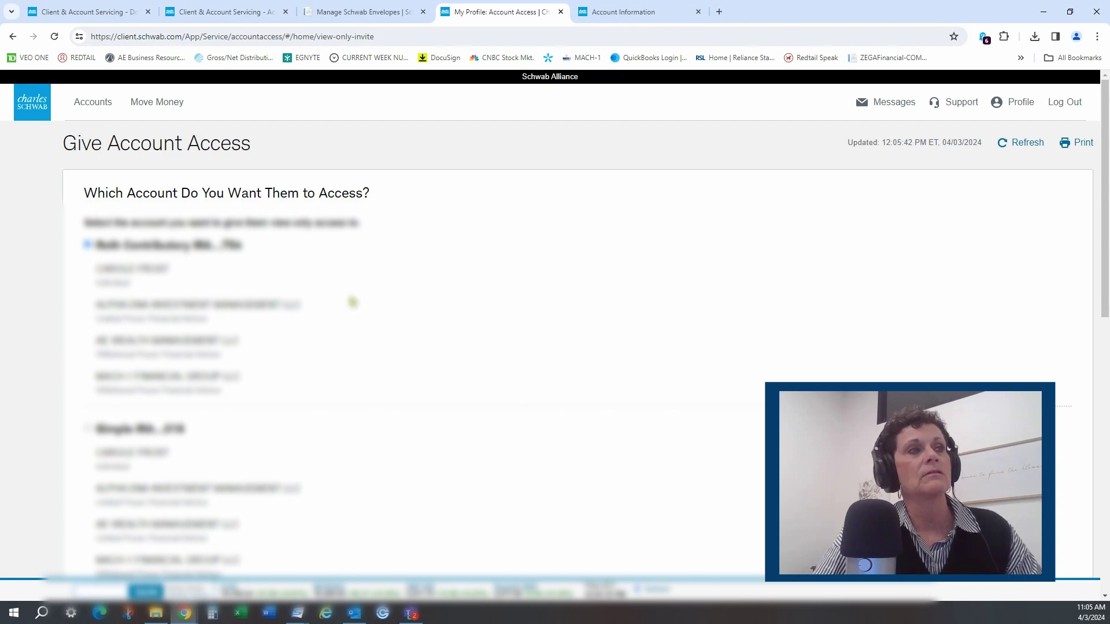
scroll(353, 303, down, 5)
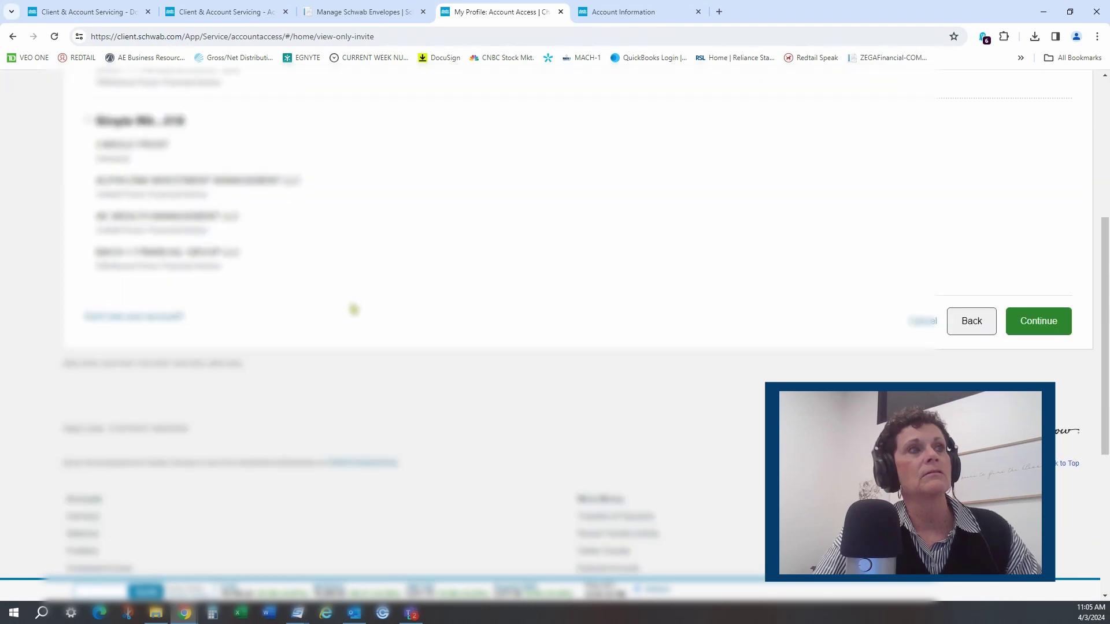
click(1039, 321)
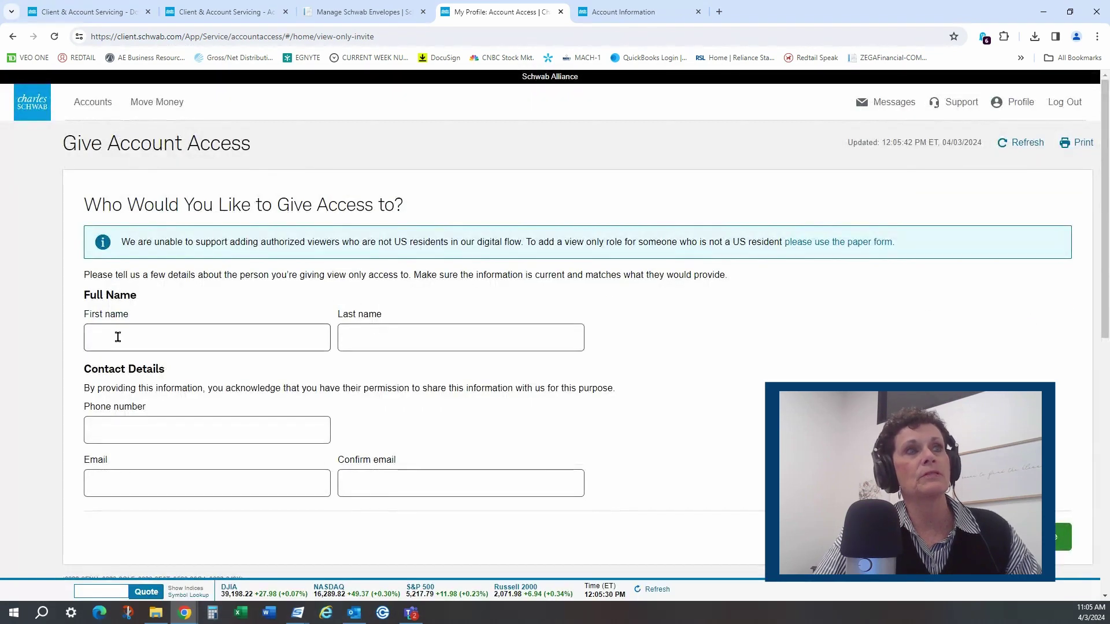